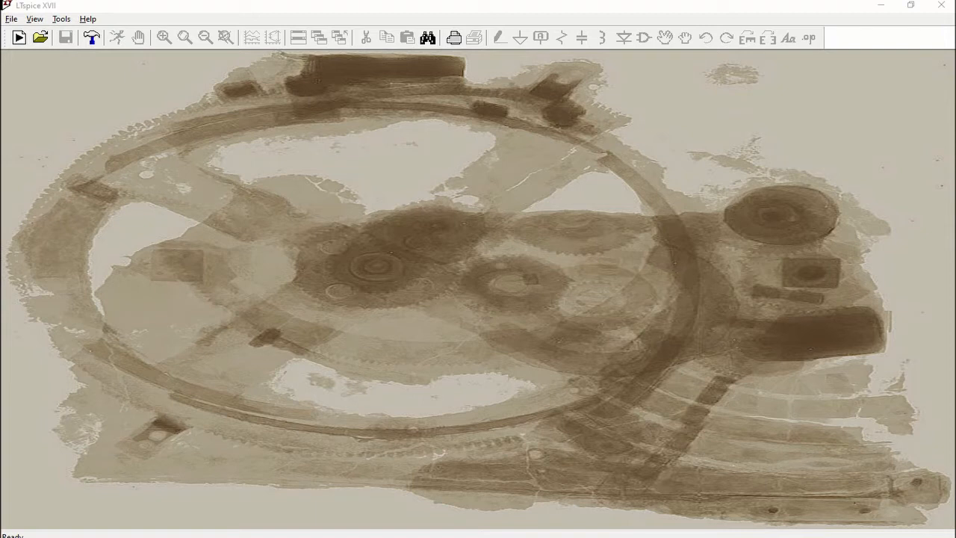
Create a new schematic and place one voltage source in it
left_click(18, 38)
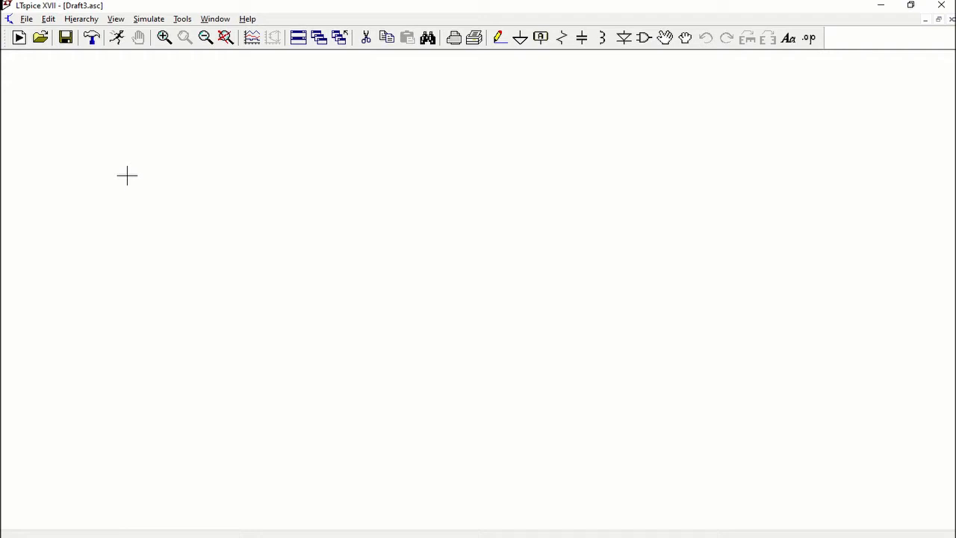
key("F2")
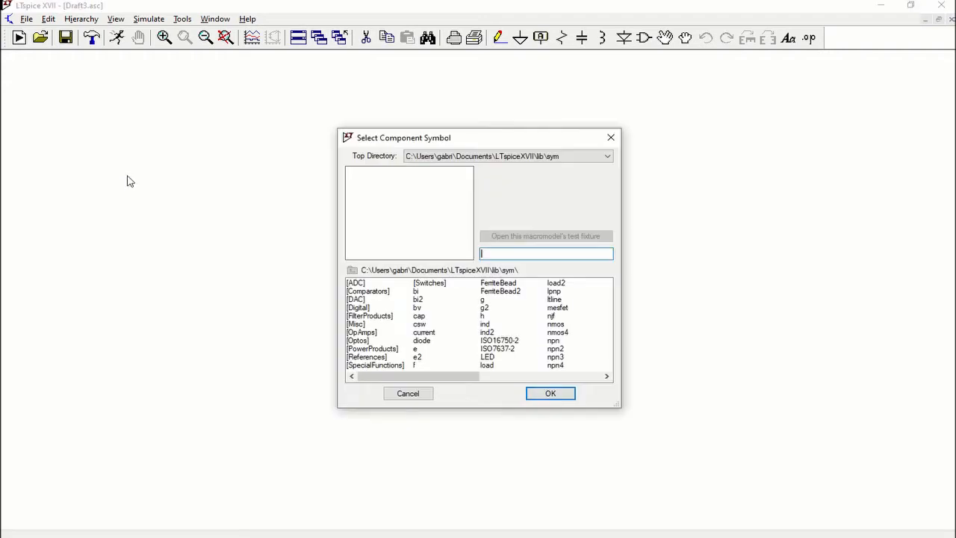
type("voltage")
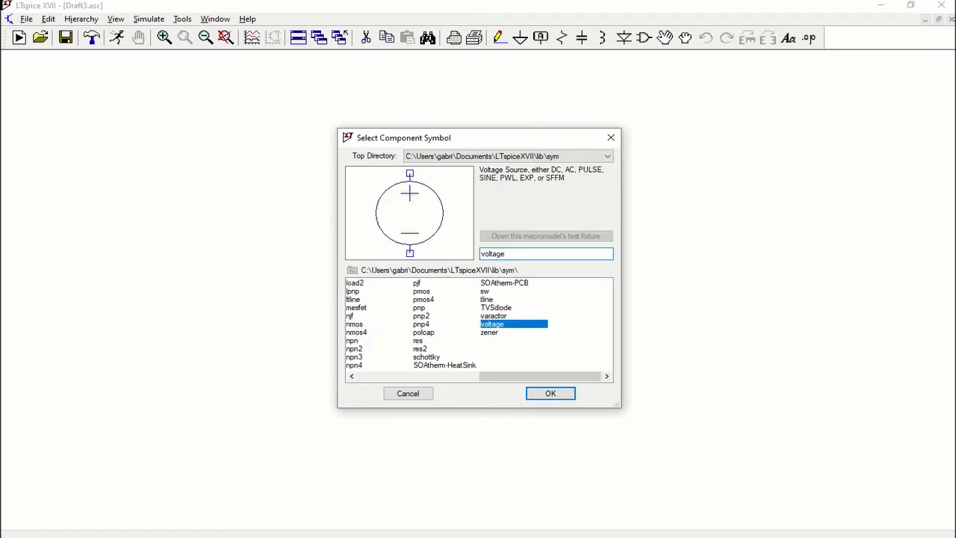
key("Return")
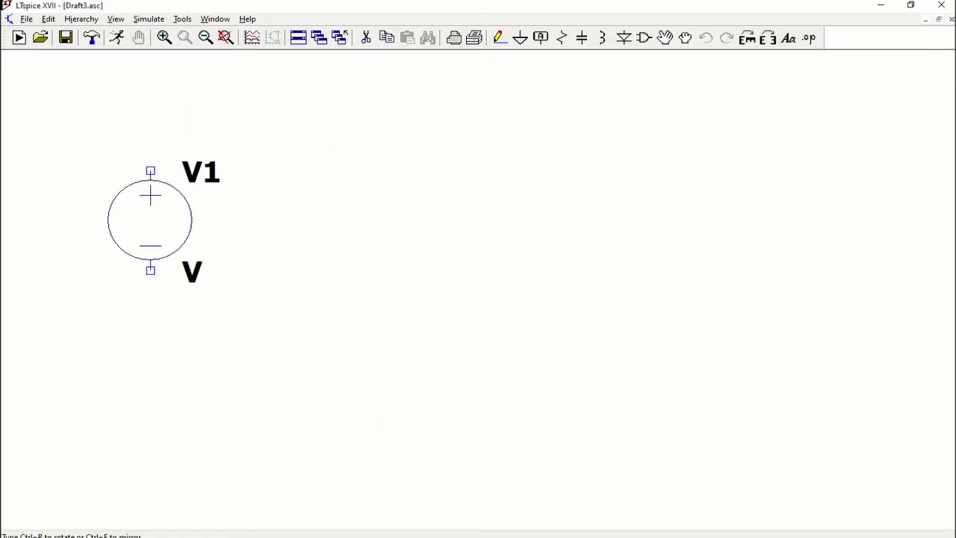
scroll(150, 171, "down", 2)
left_click(139, 223)
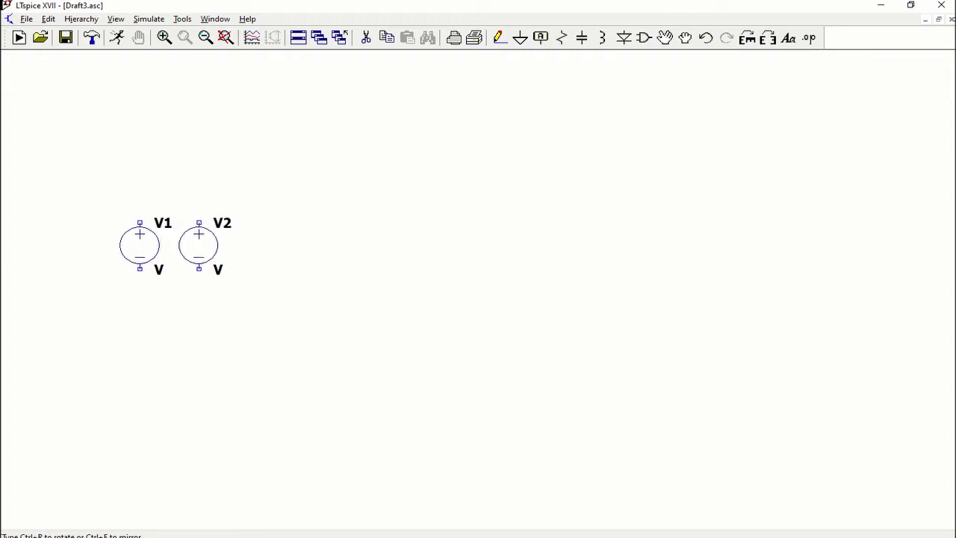
key("Escape")
Place an ind2 inductor to the right of the voltage source, oriented vertically with its phase dot at the upper end
key("F2")
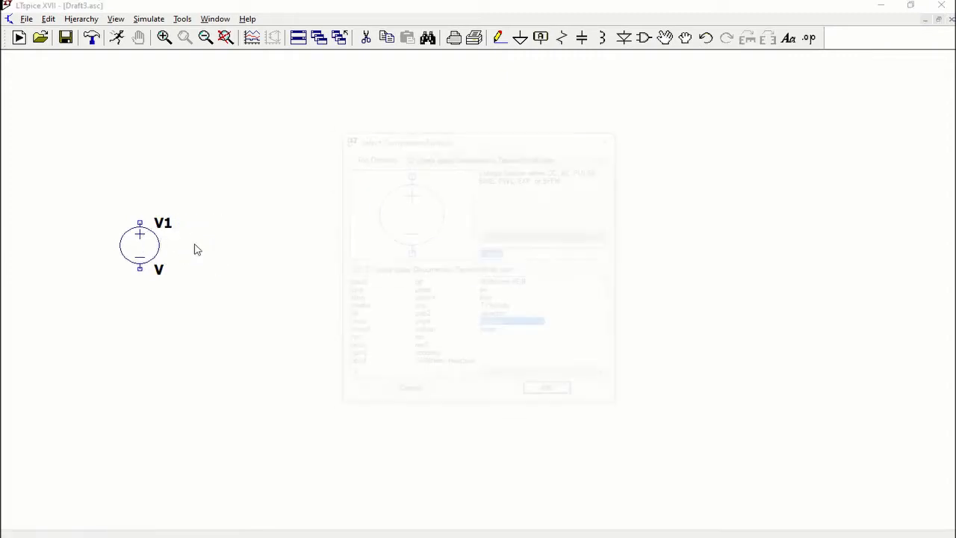
type("ind")
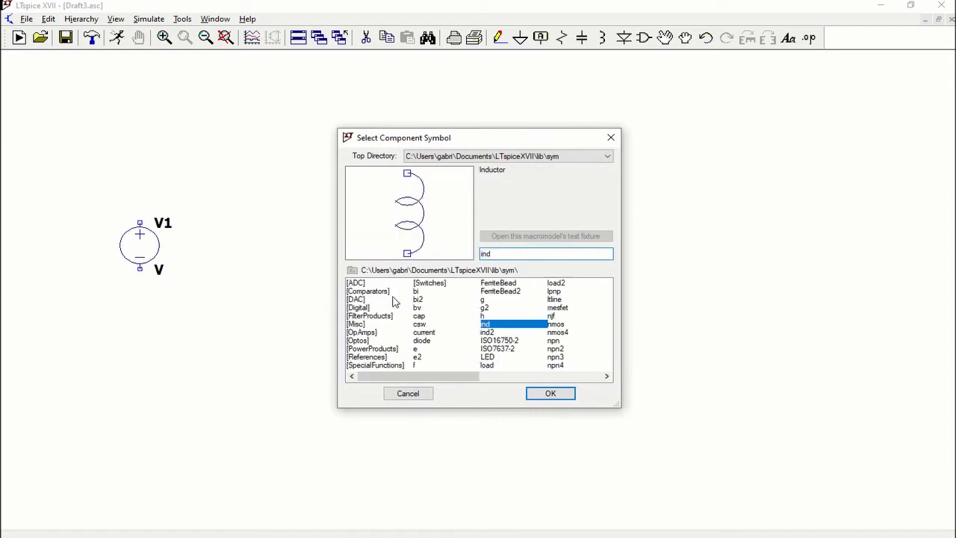
left_click(494, 333)
left_click(550, 394)
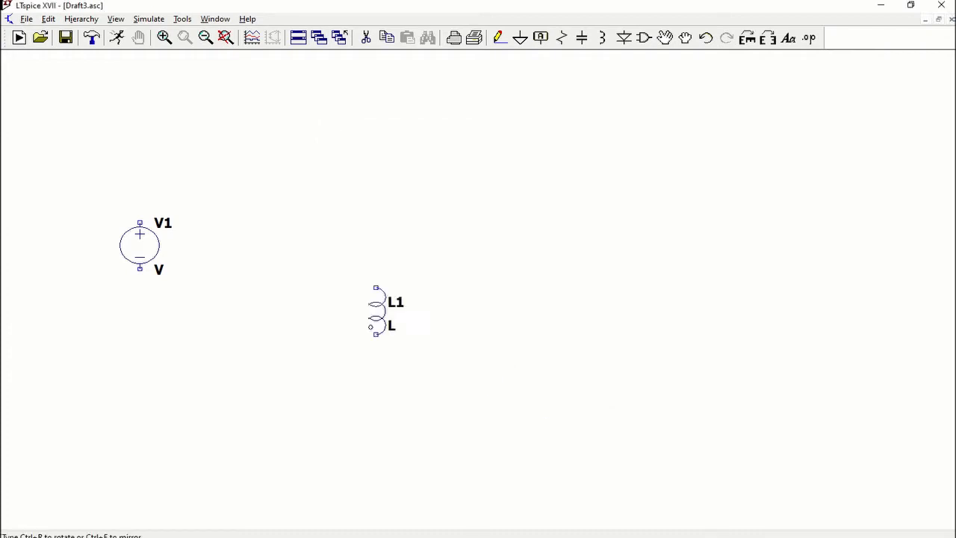
left_click(768, 41)
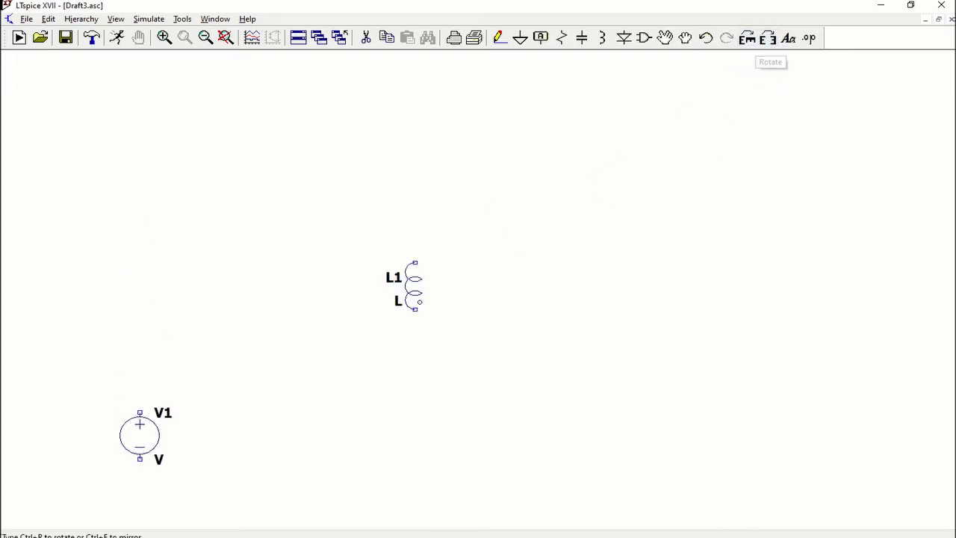
key("ctrl+r")
key("ctrl+r")
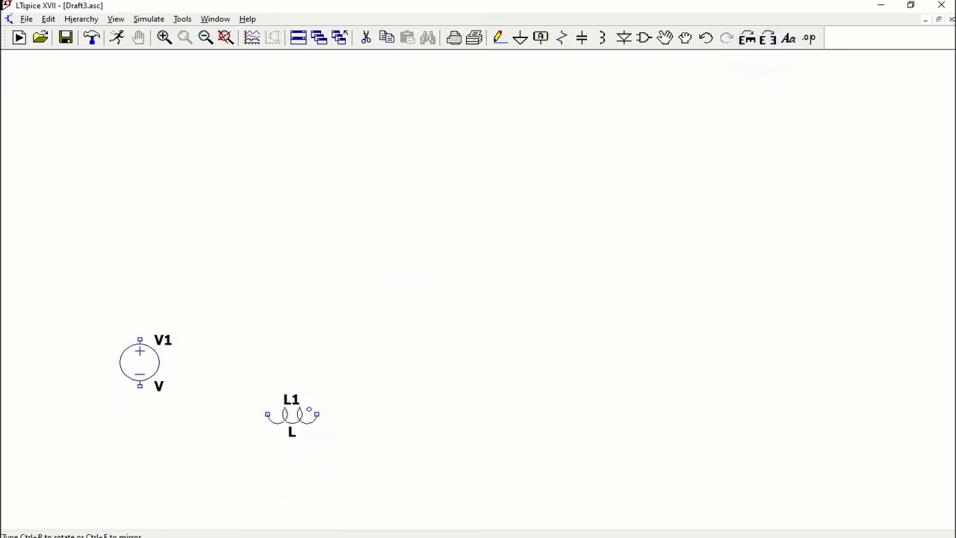
left_click(239, 362)
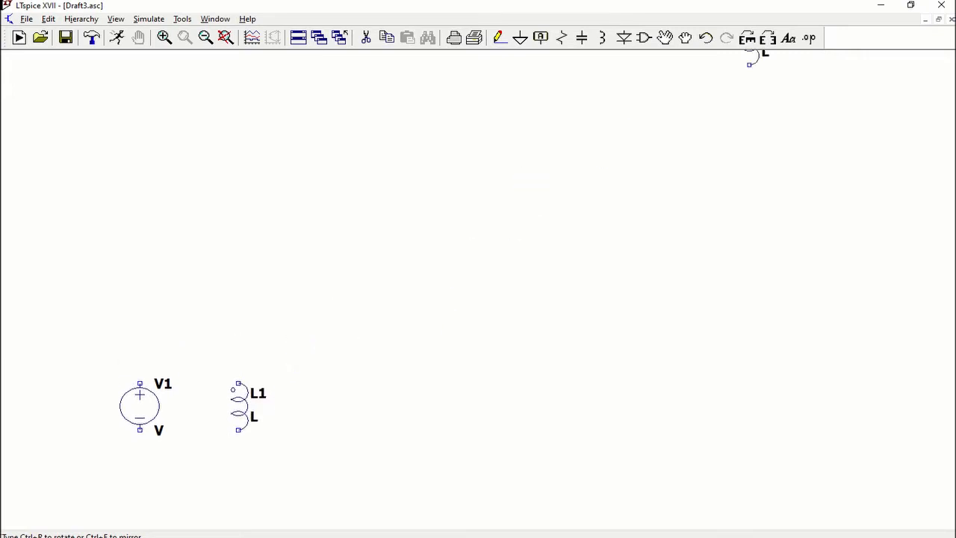
Place two mirrored ind2 inductors, one above the other, to the right of L1 as secondary windings
key("ctrl+e")
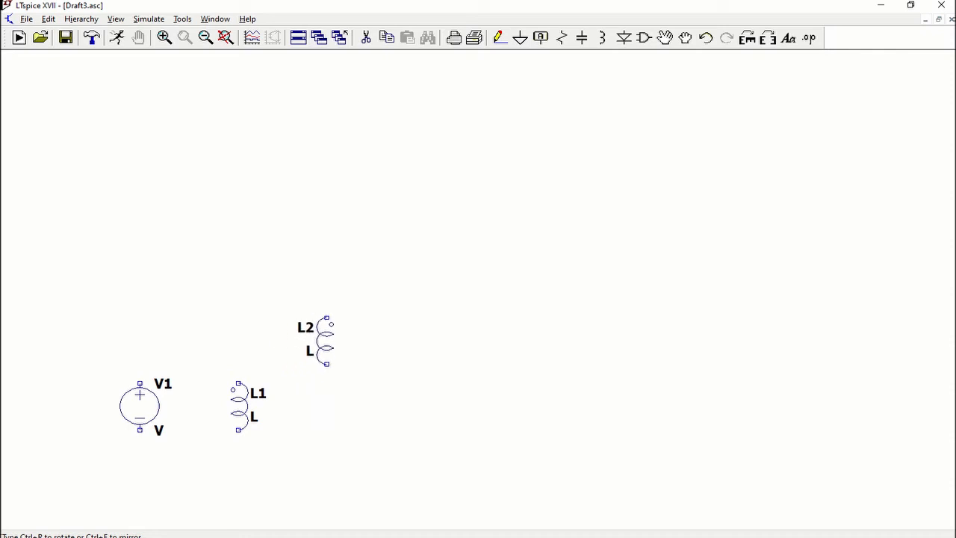
left_click(320, 341)
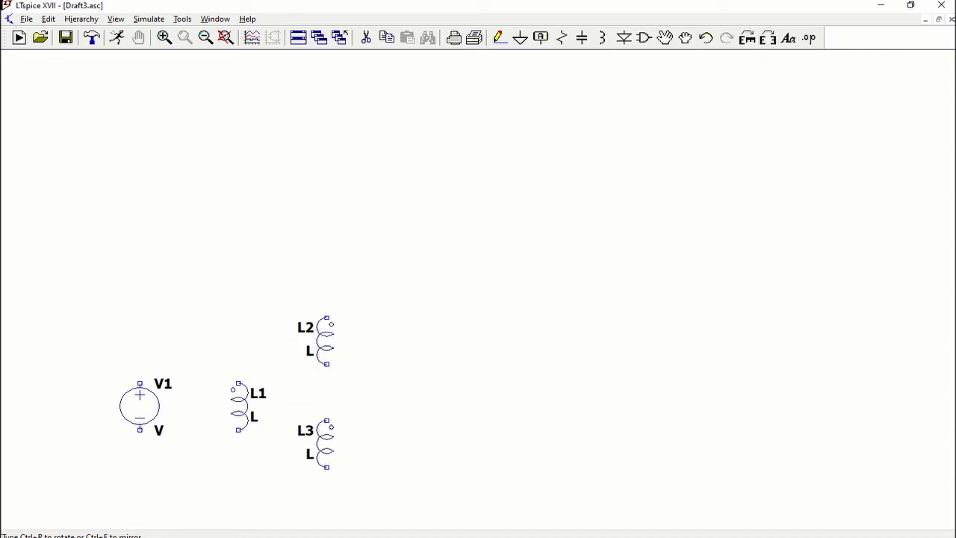
left_click(320, 453)
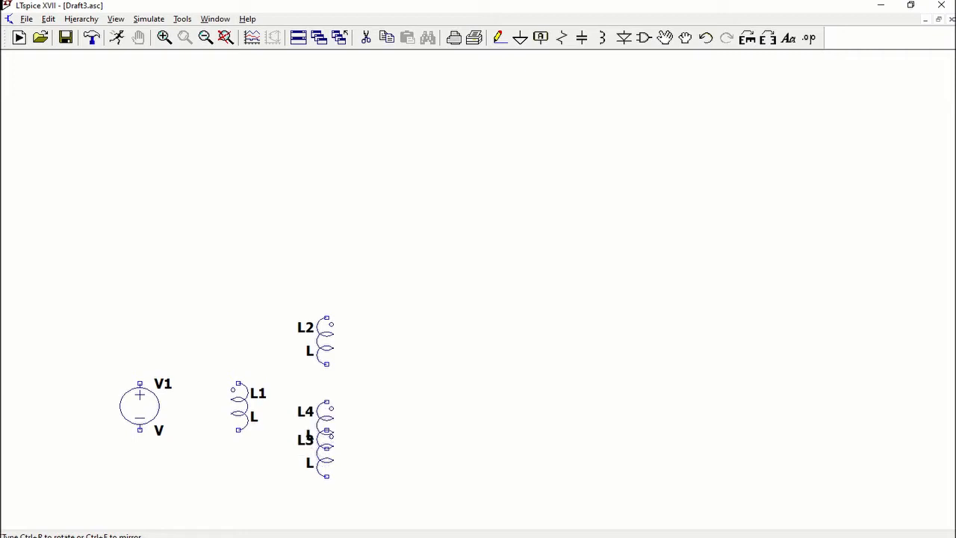
Wire the lower end of L2 to the upper end of L3
key("F3")
left_click(326, 364)
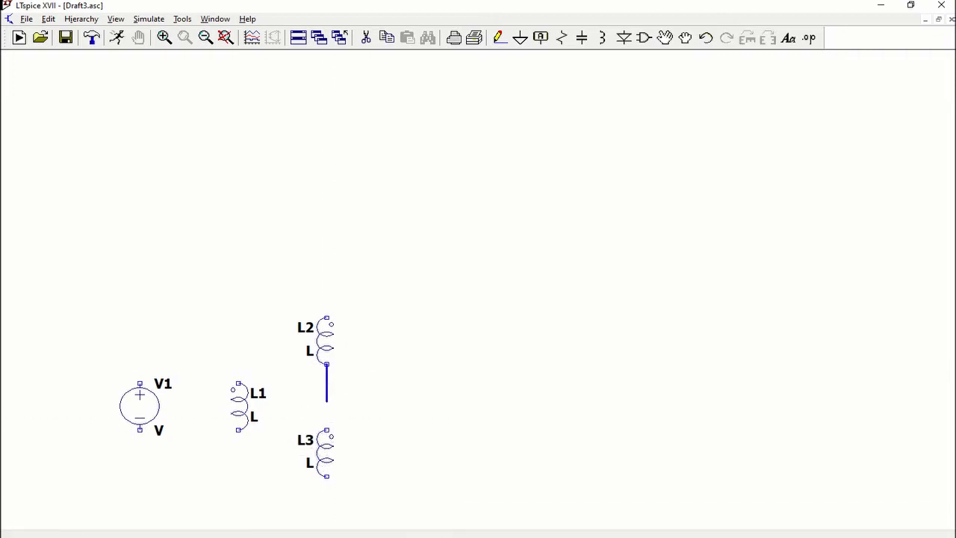
left_click(326, 431)
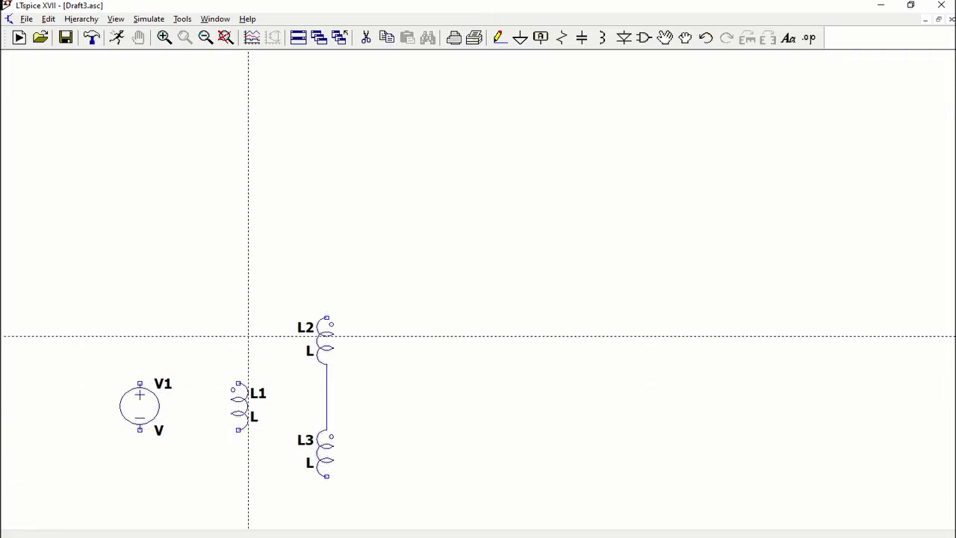
Place a horizontal resistor above and between V1 and L1
key("r")
key("ctrl+r")
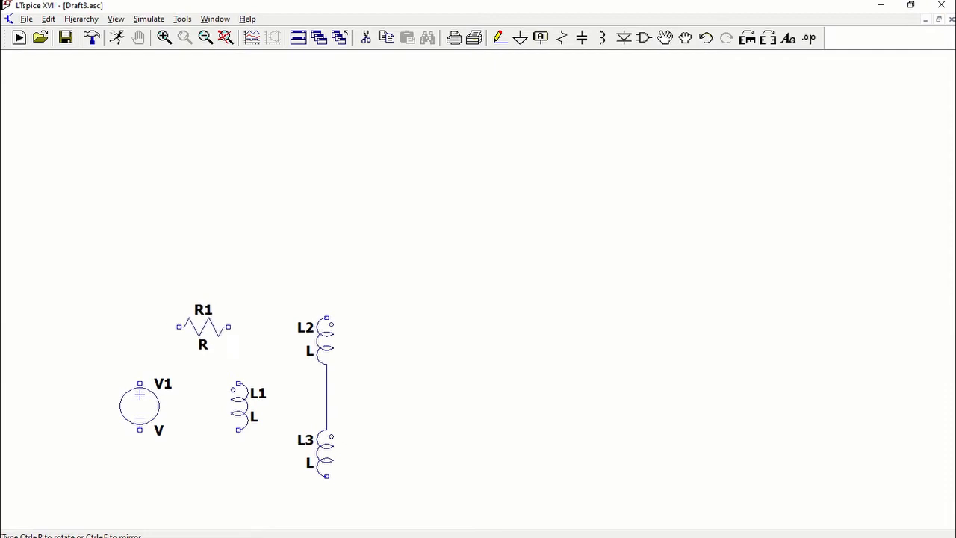
left_click(195, 326)
key("Escape")
Wire the positive terminal of V1 through R1 to the upper end of L1
key("F3")
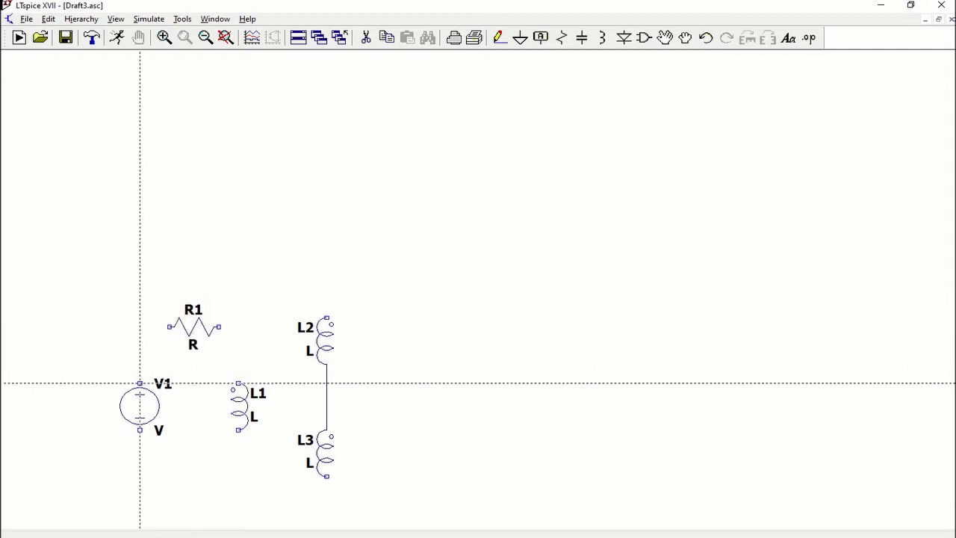
left_click(140, 384)
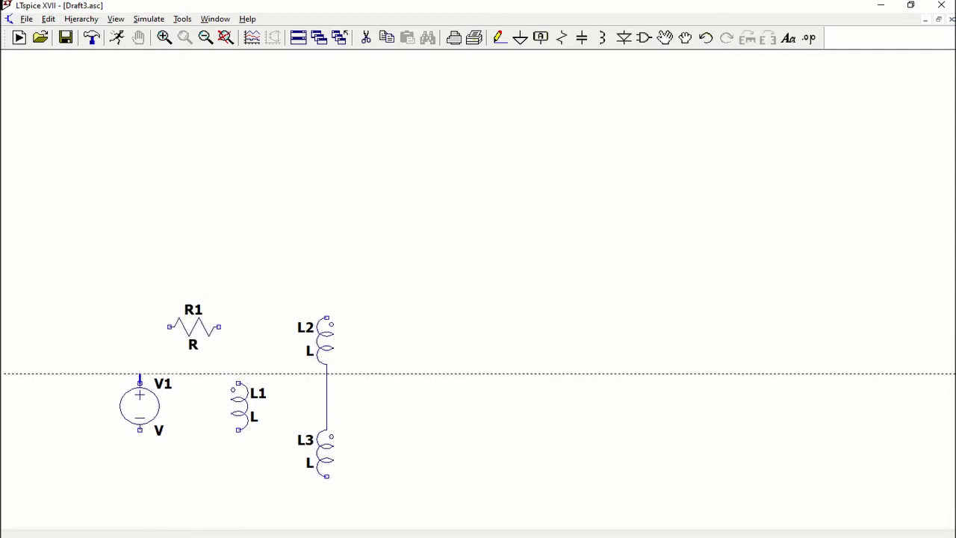
left_click(170, 326)
left_click(219, 326)
left_click(238, 327)
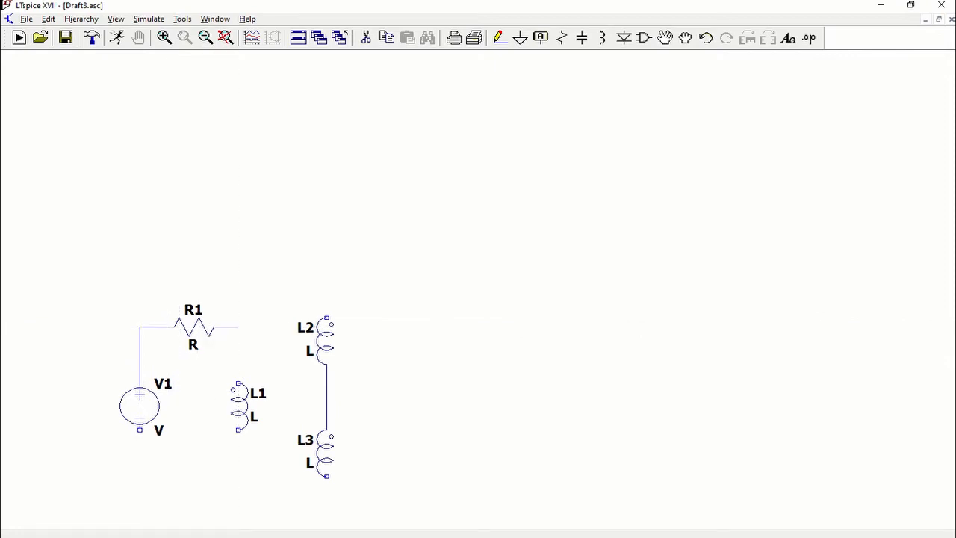
left_click(238, 383)
Wire the negative terminal of V1 to the lower end of L1 to close the primary loop
left_click(139, 430)
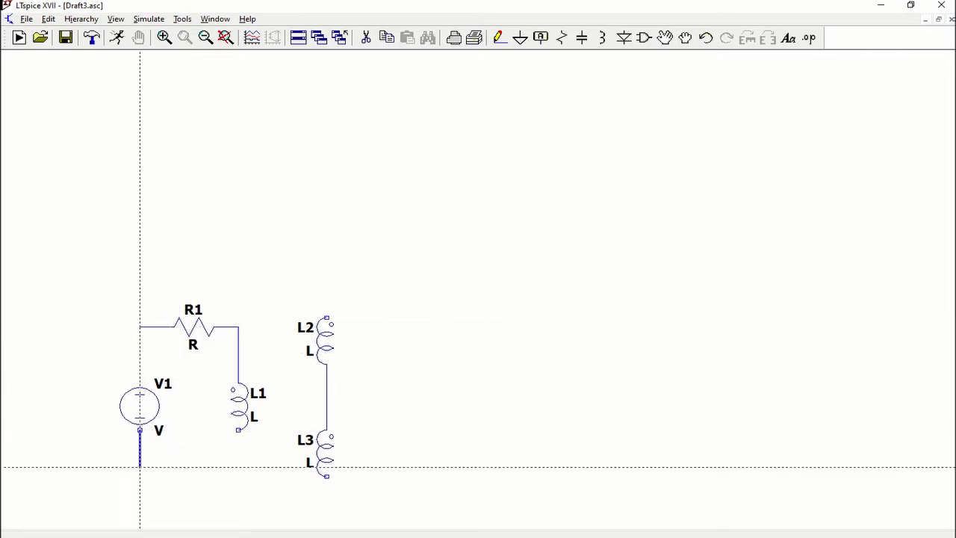
left_click(238, 466)
left_click(238, 429)
key("Escape")
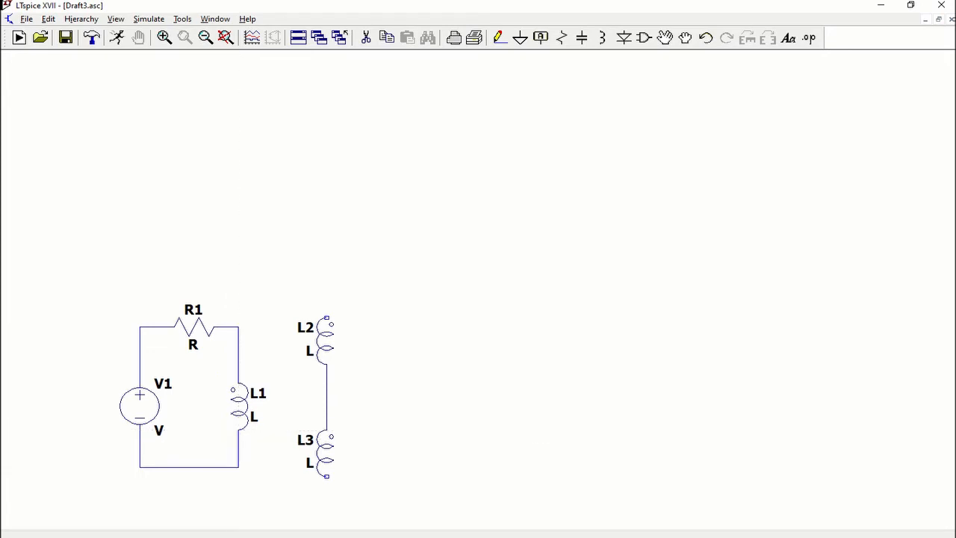
Set the resistance of R1 to 1u
right_click(194, 328)
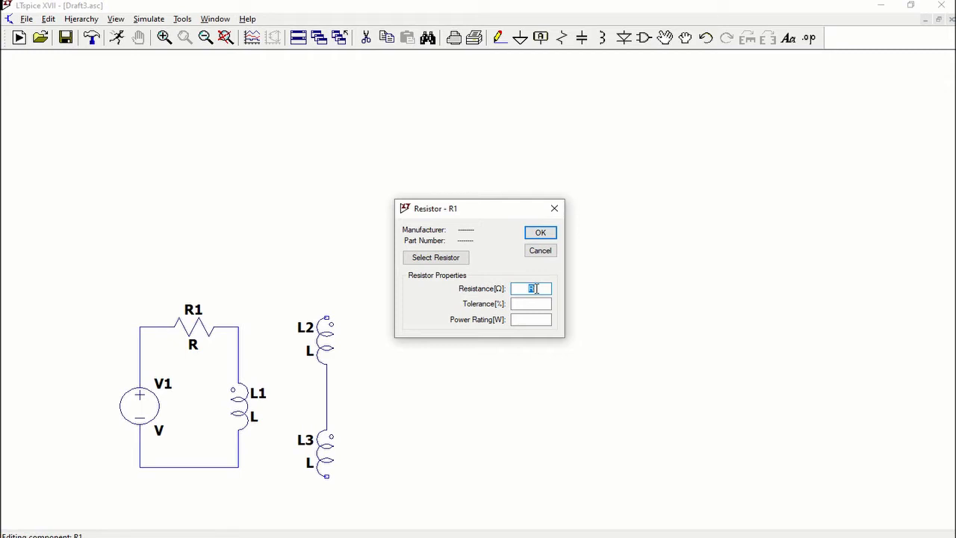
type("1u")
key("Return")
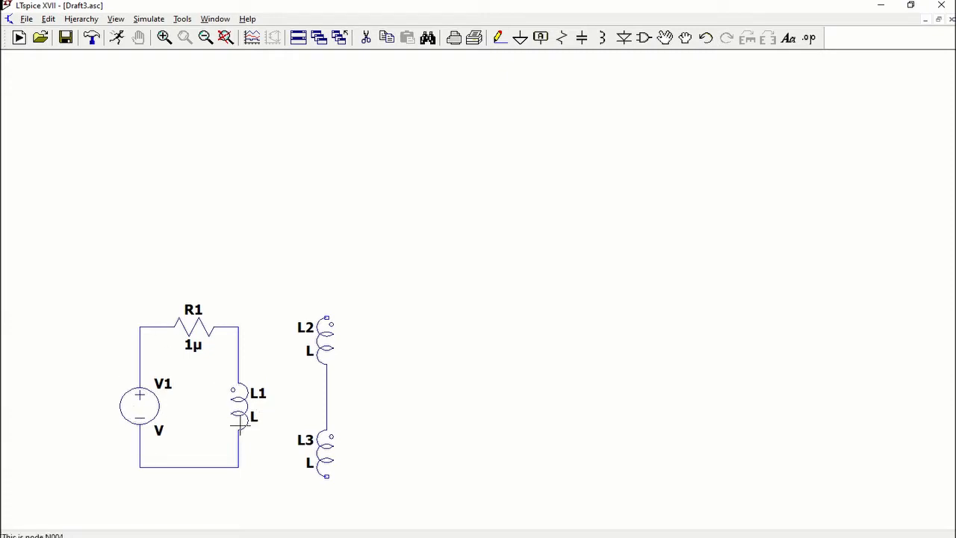
Place a ground symbol below V1 and wire it to the lower-left corner of the primary loop
key("g")
left_click(139, 487)
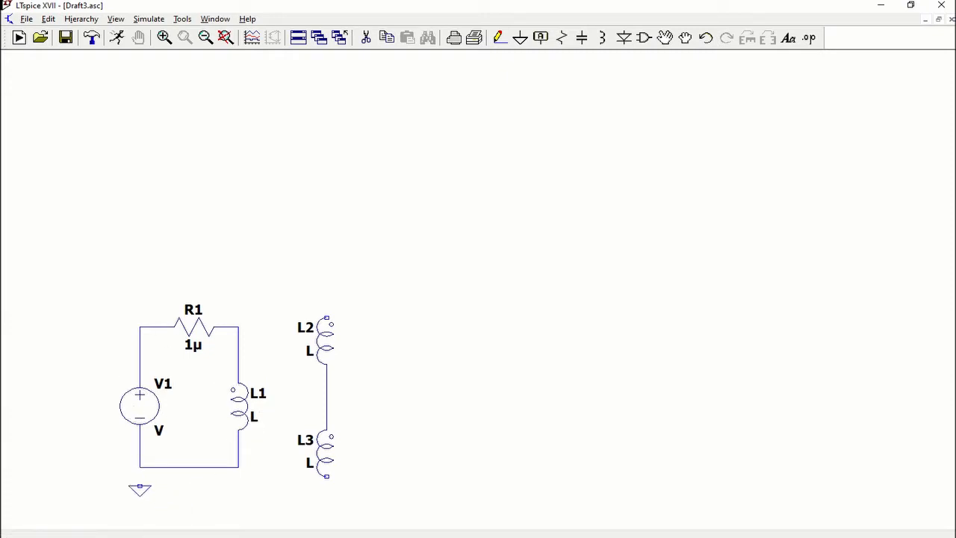
key("F3")
left_click(139, 487)
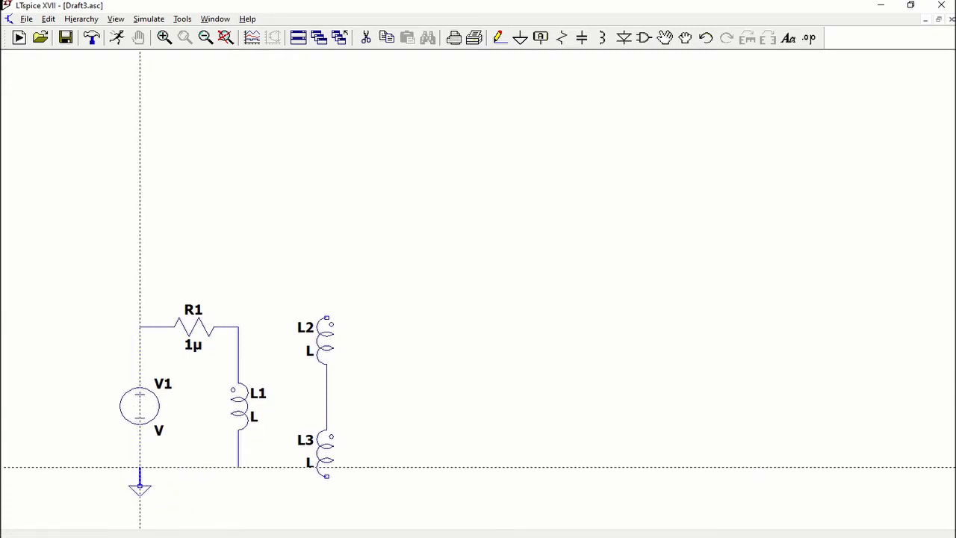
left_click(139, 467)
key("Escape")
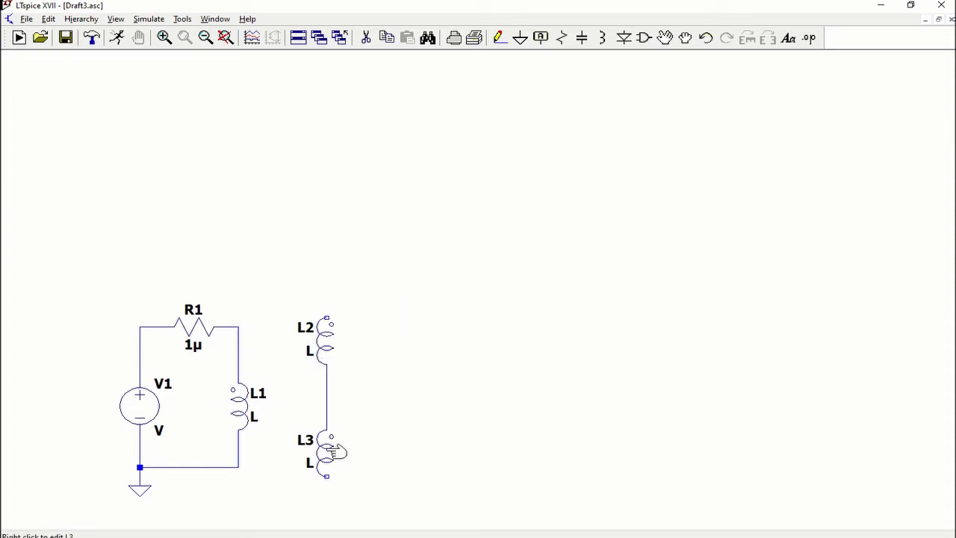
Add the SPICE directive "K1 L1 L2 L3 1." above the circuit to couple the three windings
left_click(811, 39)
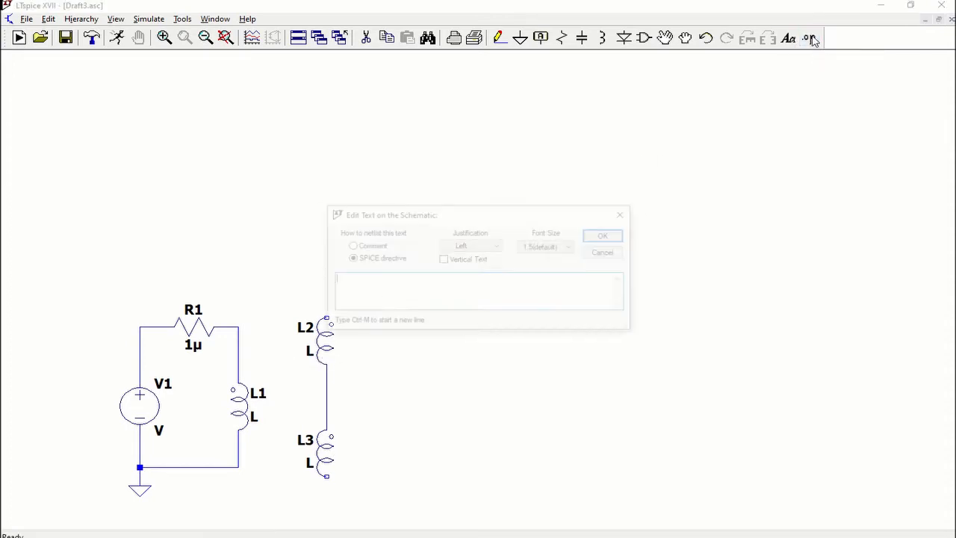
left_click_drag(483, 216, 270, 147)
type("K")
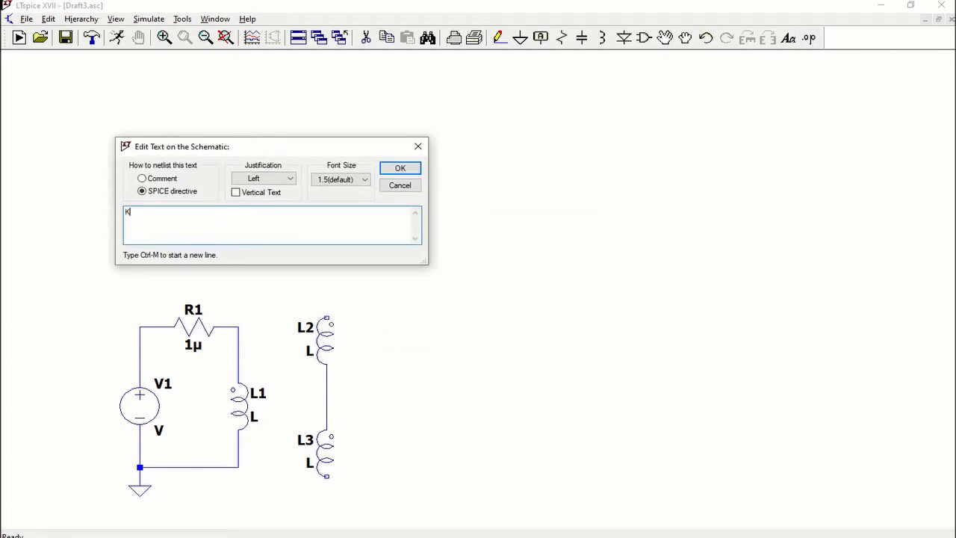
type("1 L1 L2 L3 1.")
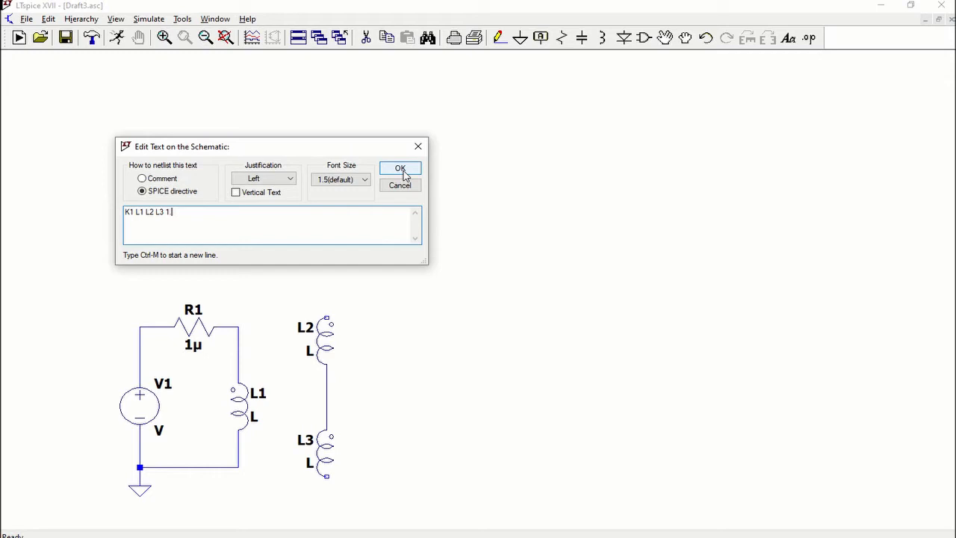
left_click(401, 169)
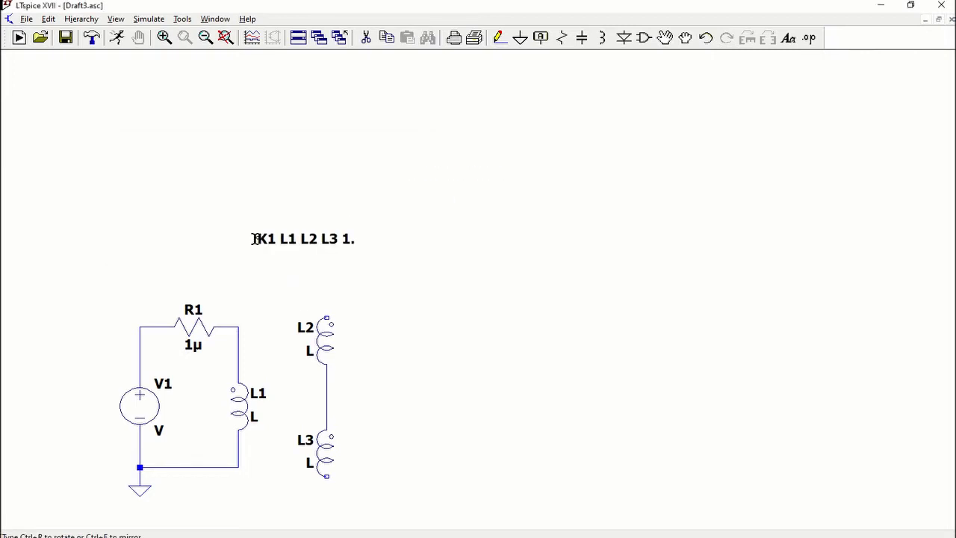
left_click(144, 111)
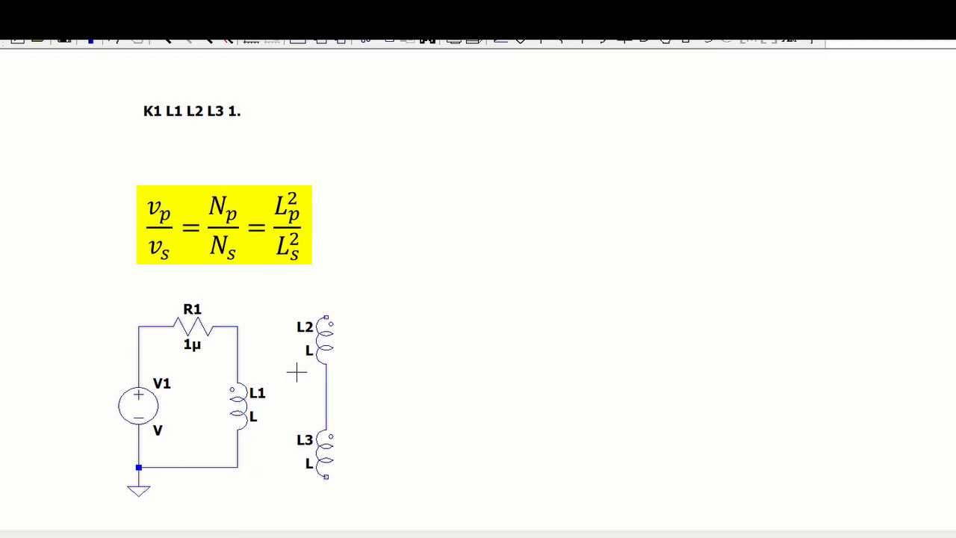
Set the inductance of the upper secondary winding L2 to 1u
right_click(325, 342)
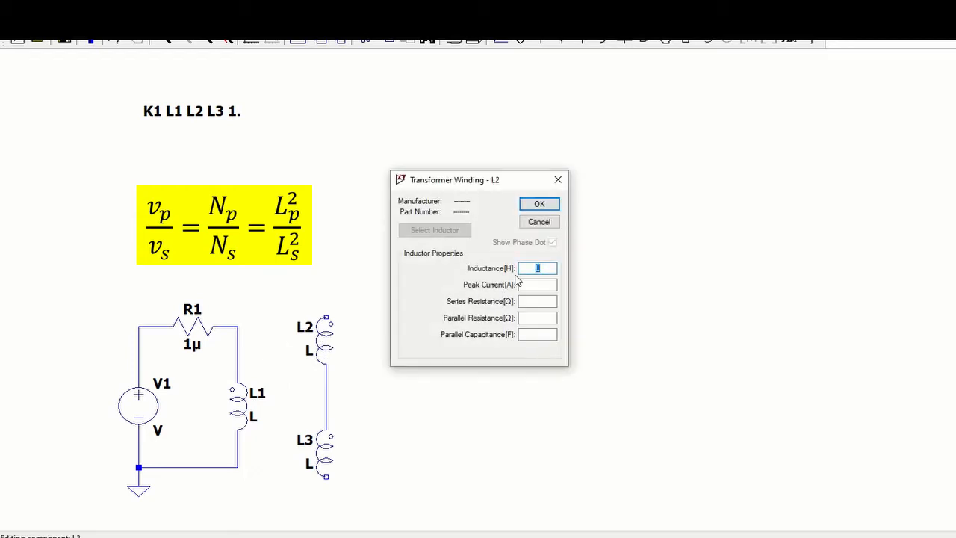
type("1u")
key("Return")
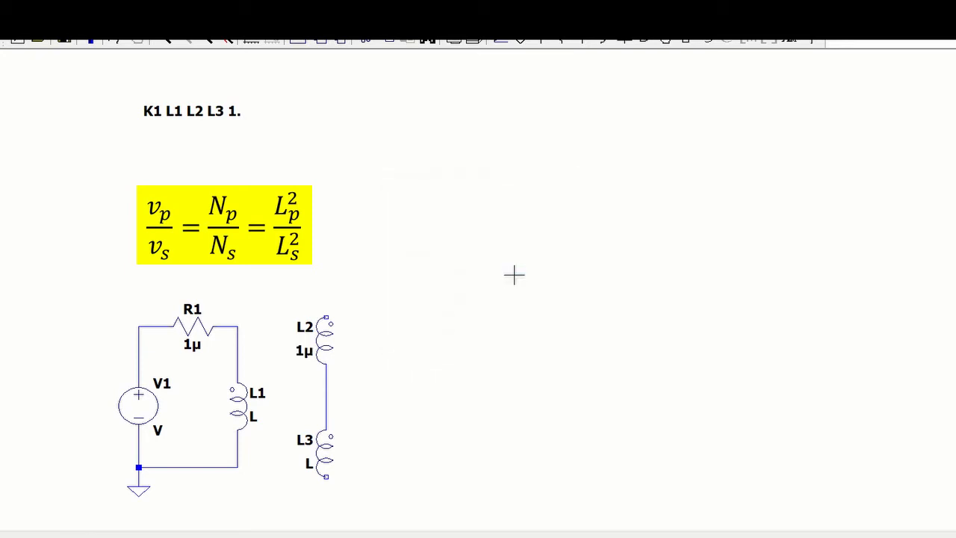
Set the inductance of the lower secondary winding L3 to 1u
right_click(333, 461)
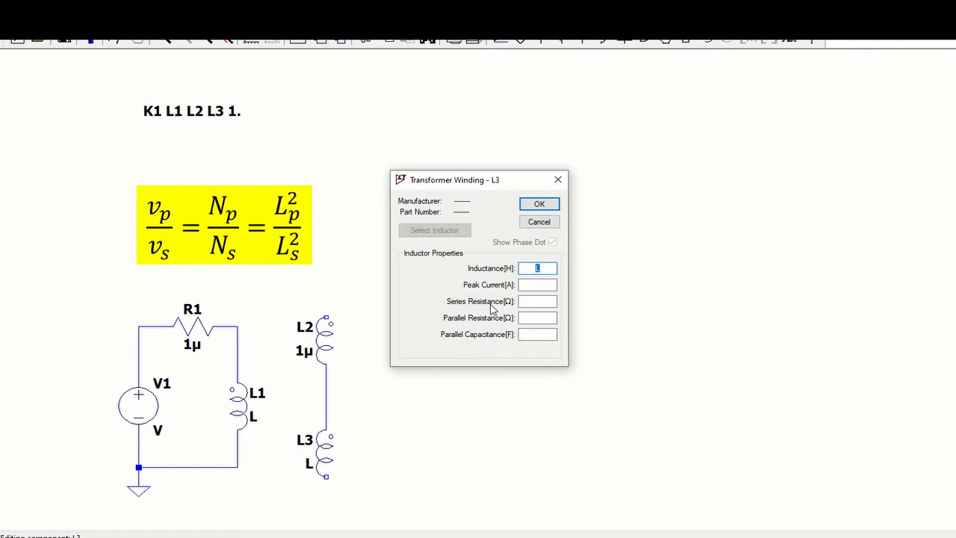
type("1u")
key("Return")
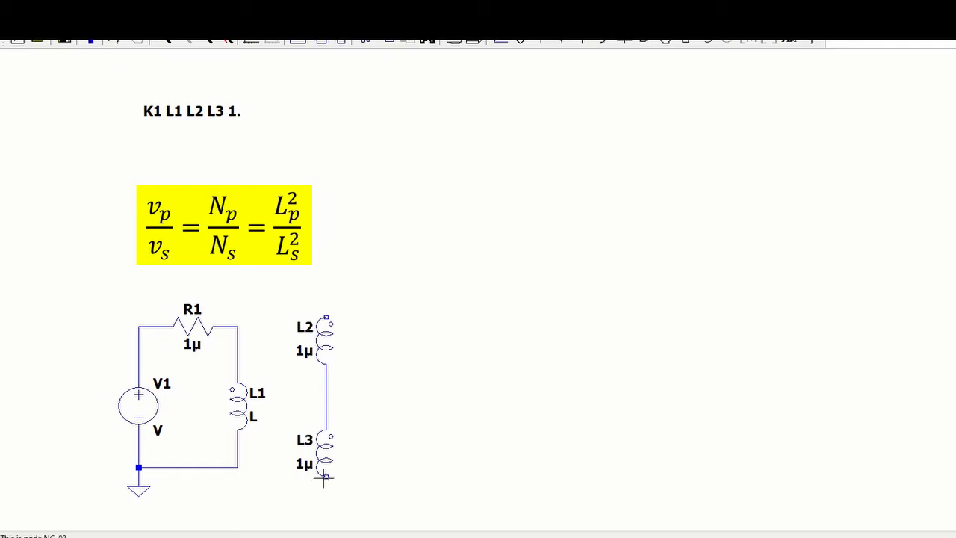
Set the inductance of the primary winding L1 to 196u
right_click(239, 408)
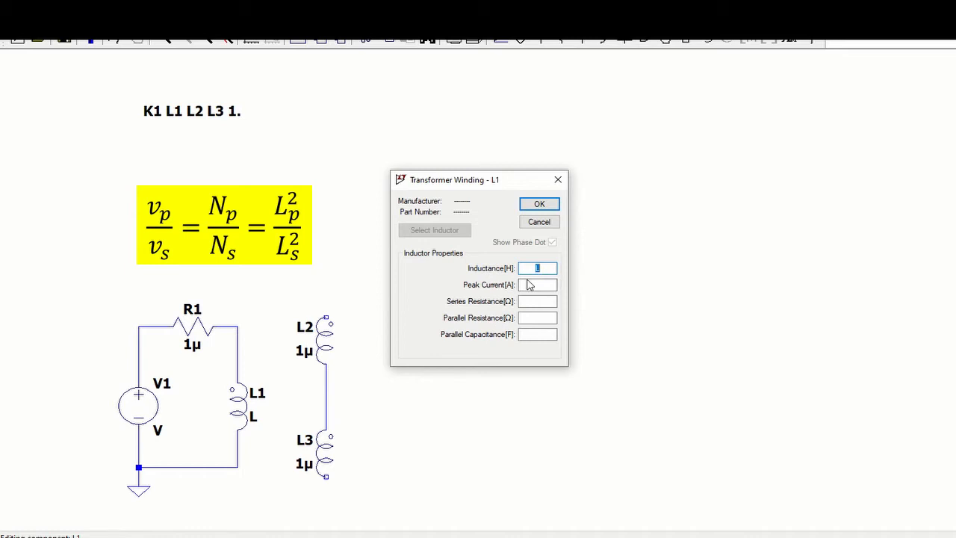
type("196u")
key("Return")
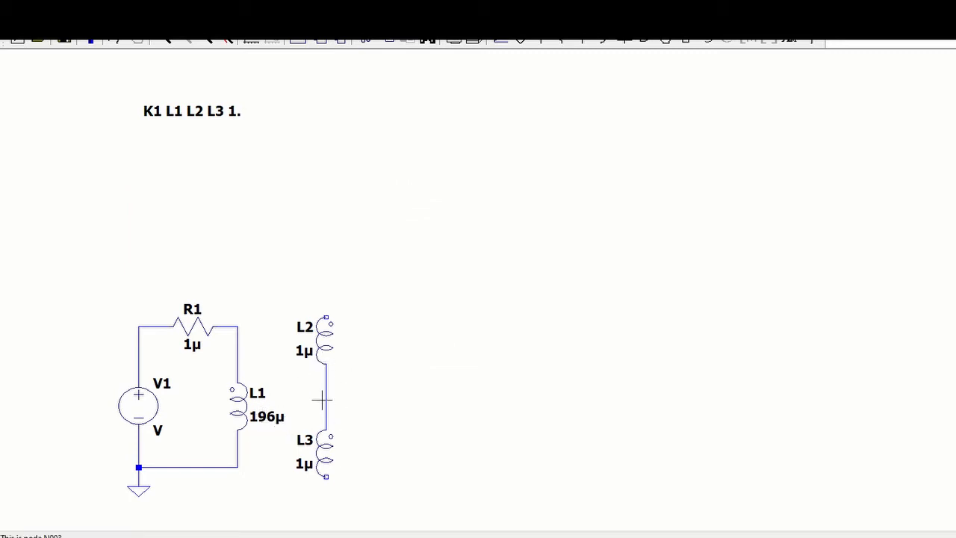
Place two diodes pointing away from the secondary windings, one level with L2's upper end and one with L3's lower end
key("d")
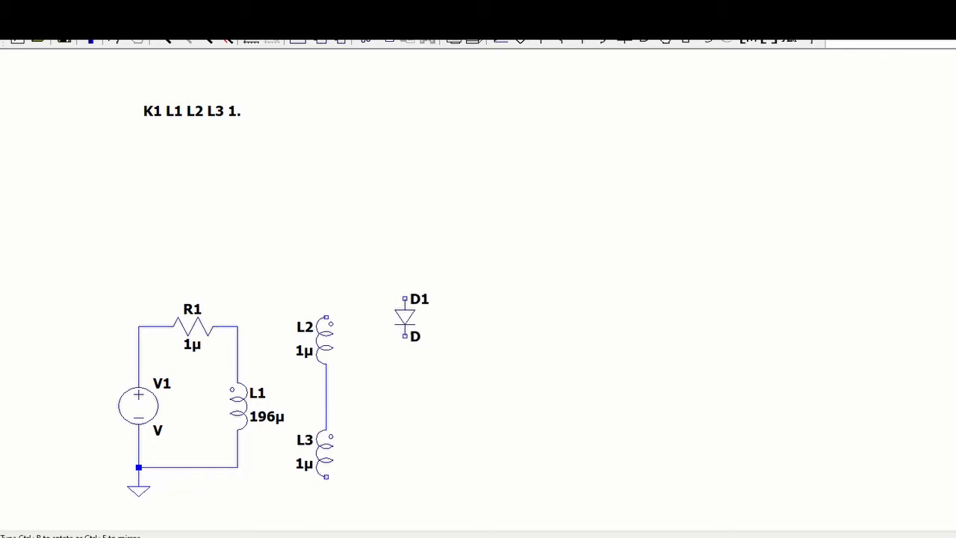
key("ctrl+r")
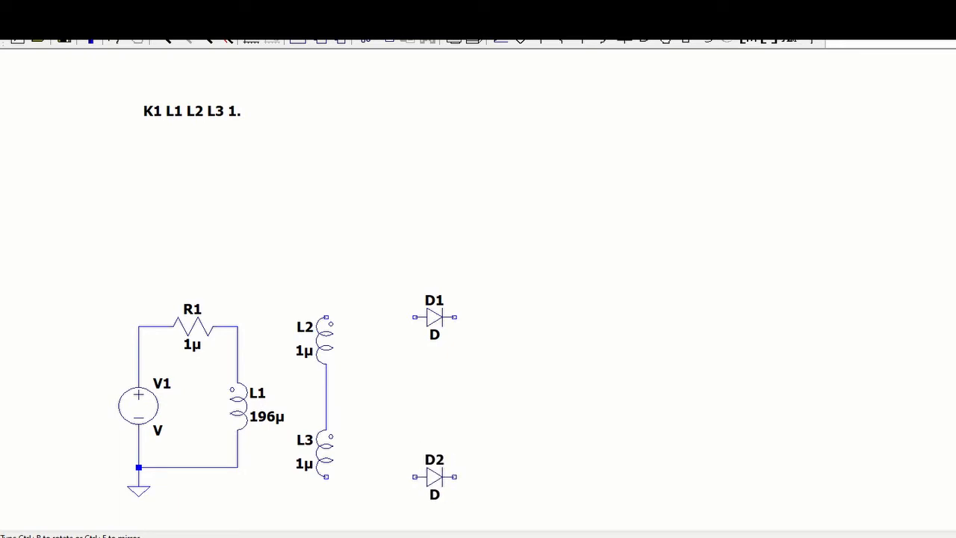
left_click(435, 476)
Wire the upper end of L2 to the anode of D1 and the lower end of L3 to the anode of D2
key("F3")
left_click(325, 318)
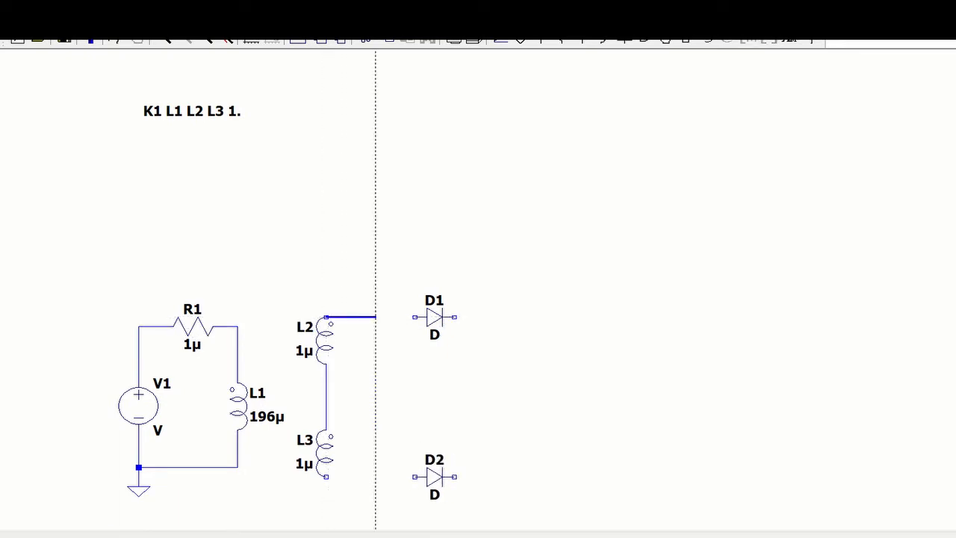
left_click(414, 318)
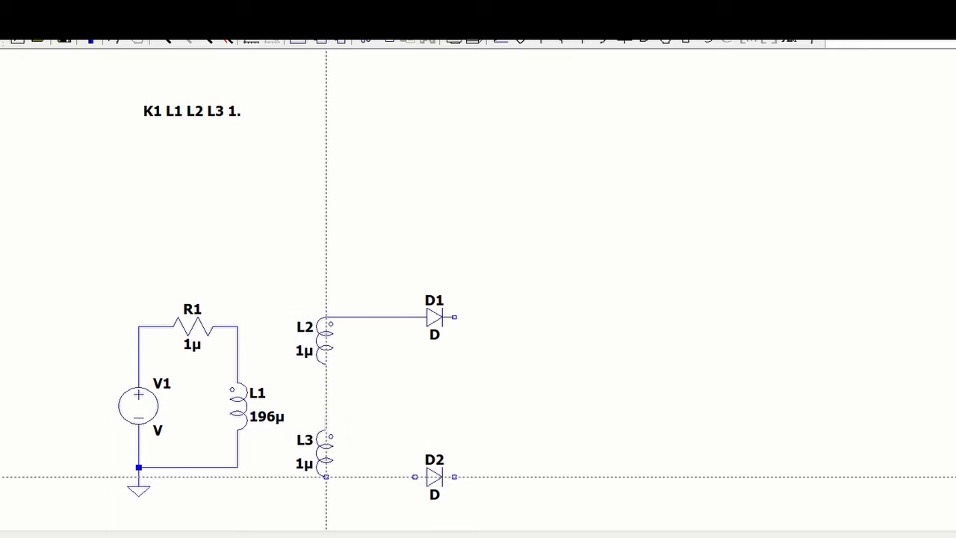
left_click(325, 477)
left_click(414, 476)
Wire the cathodes of D1 and D2 together with a vertical run beyond the diodes
left_click(454, 476)
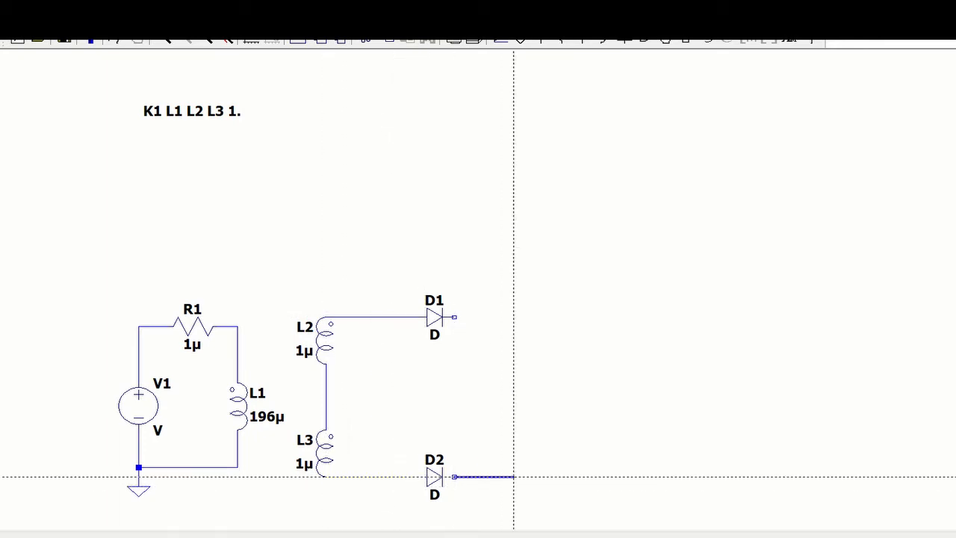
left_click(514, 476)
left_click(513, 317)
left_click(454, 316)
key("Escape")
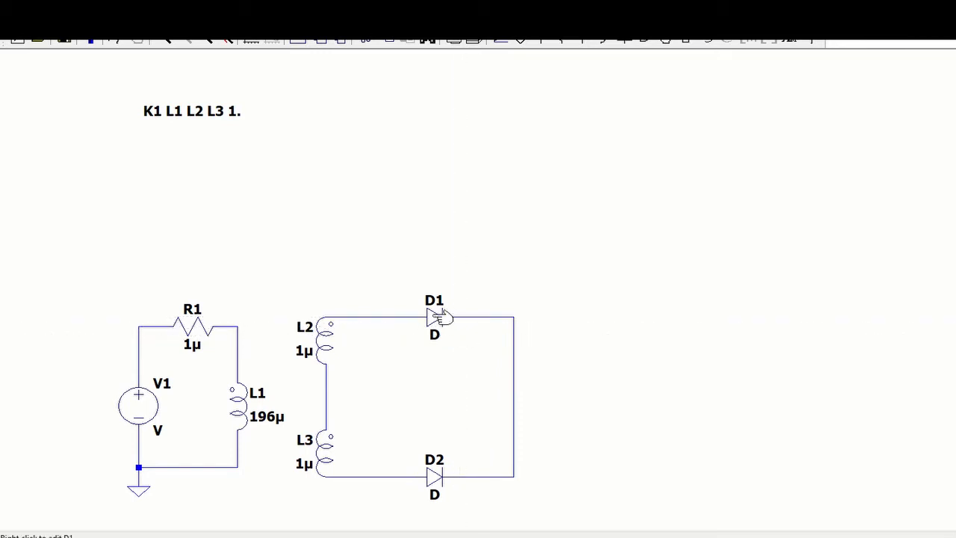
Examine the built-in diode models offered for D1, sorting them by part number, and leave without picking one
right_click(439, 318)
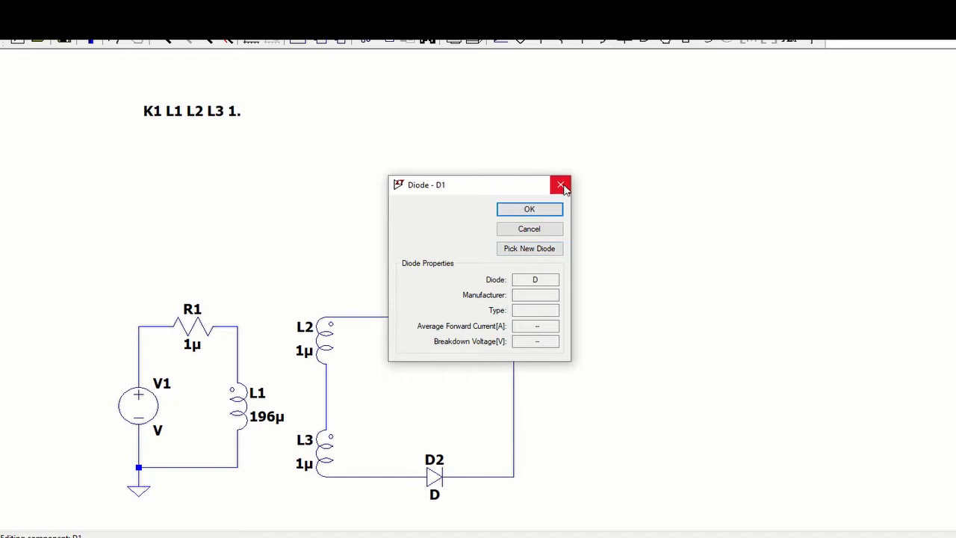
left_click(530, 249)
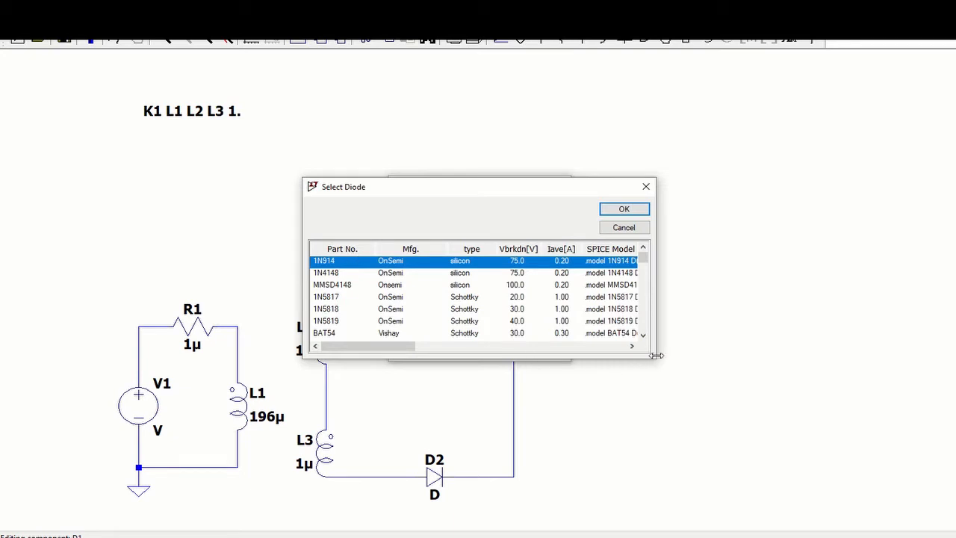
left_click_drag(654, 356, 725, 511)
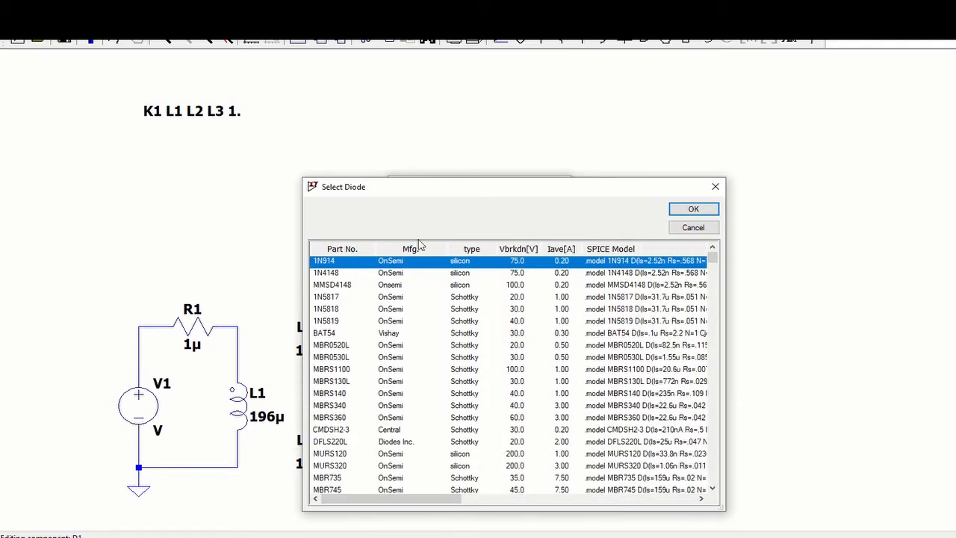
left_click_drag(431, 194, 401, 96)
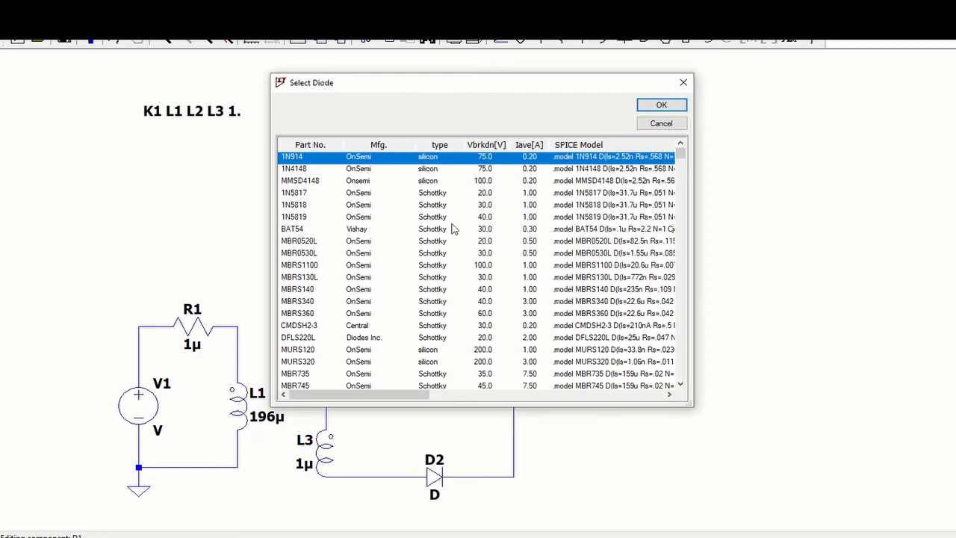
scroll(452, 228, "down", 6)
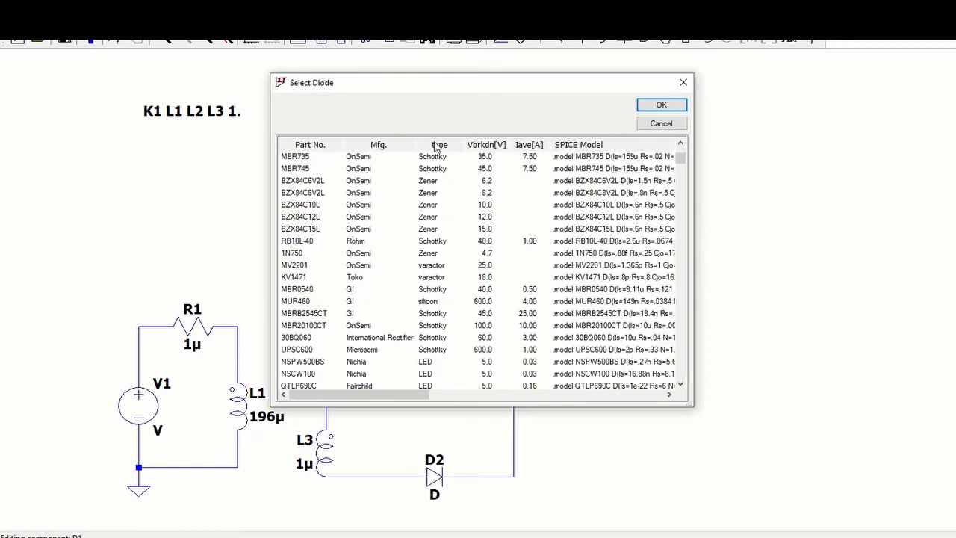
scroll(436, 183, "down", 15)
left_click_drag(681, 305, 680, 154)
scroll(464, 214, "up", 1)
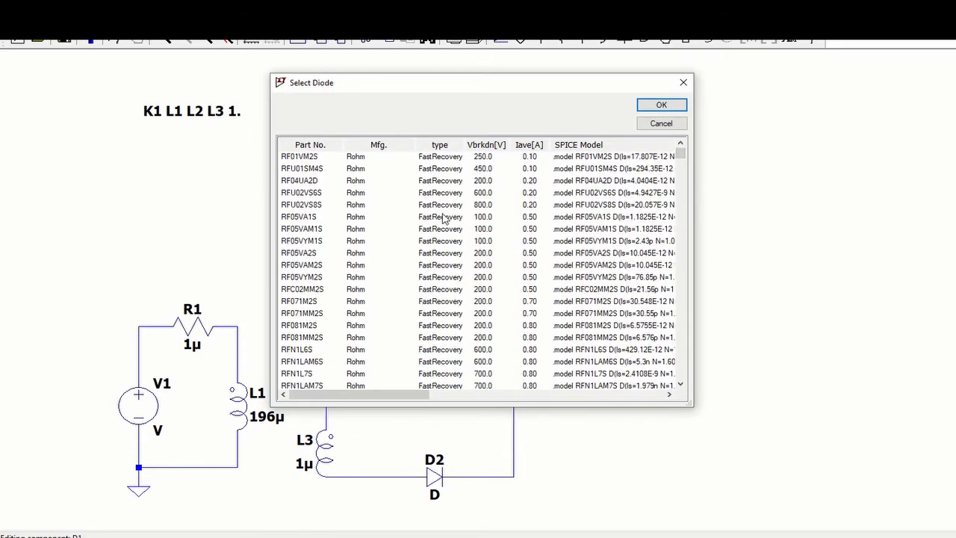
left_click(304, 145)
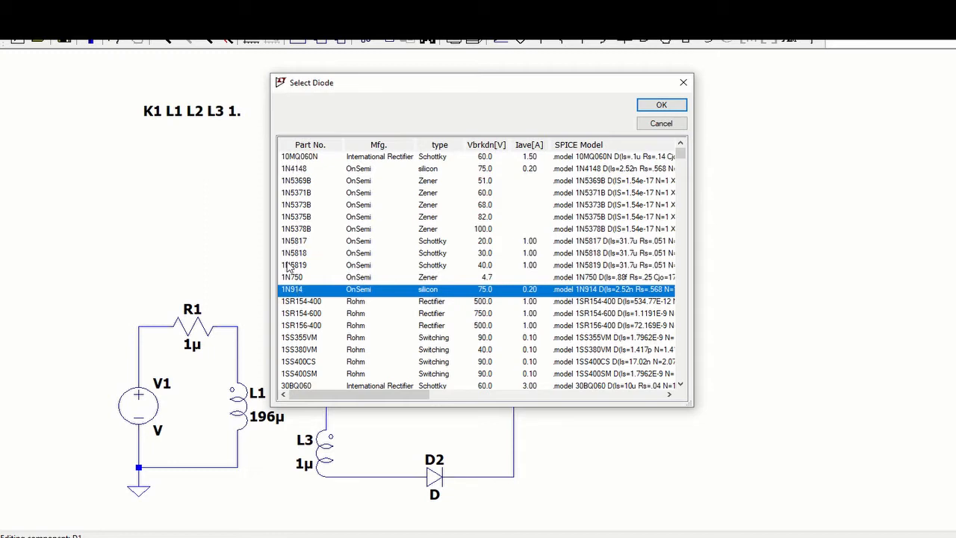
left_click(308, 325)
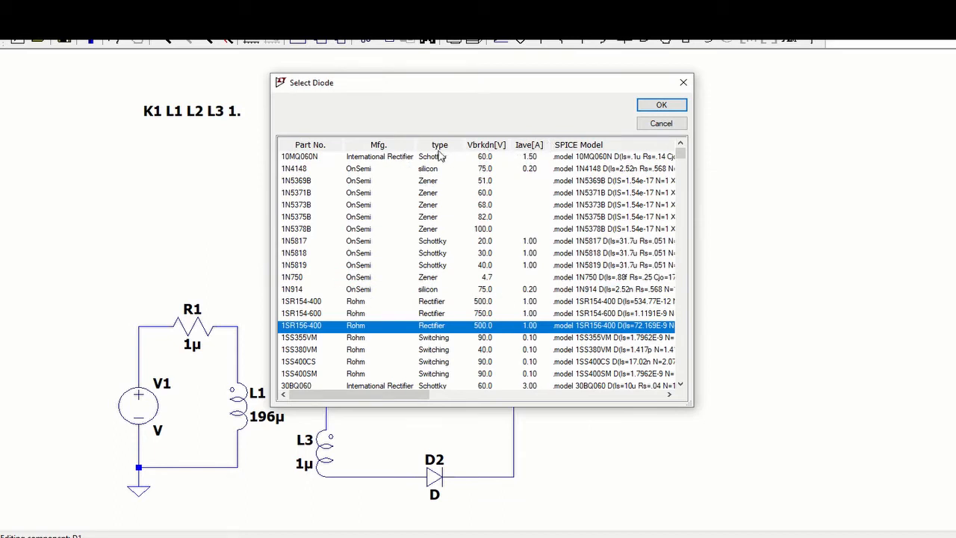
scroll(354, 242, "down", 6)
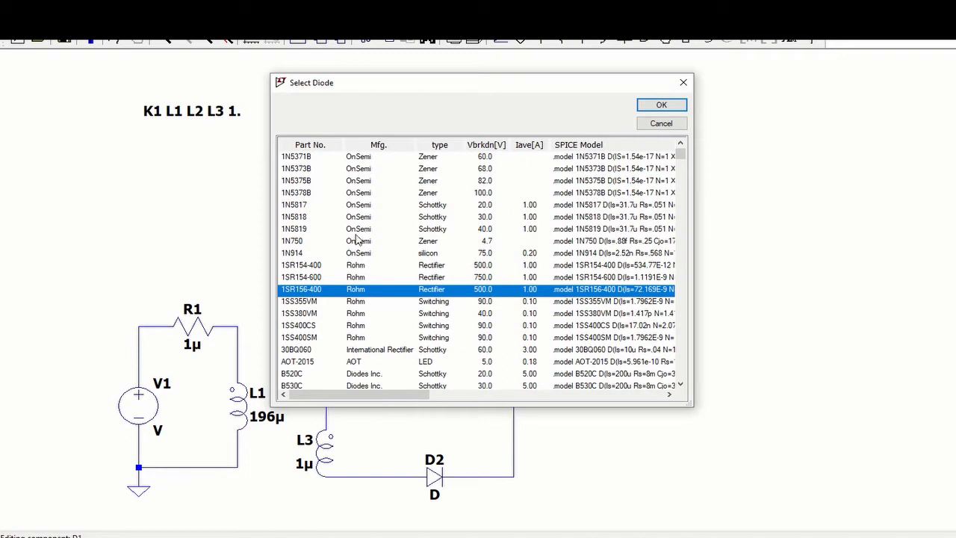
left_click(682, 83)
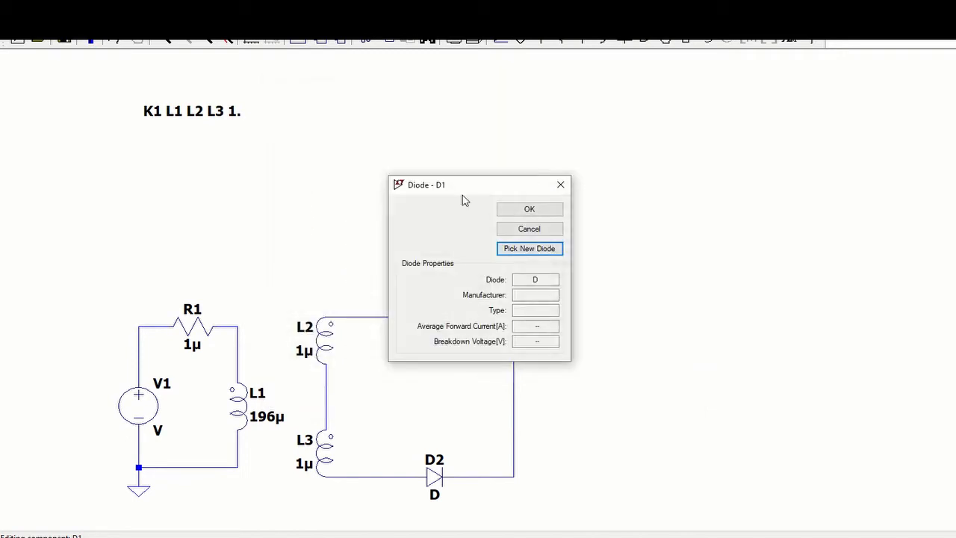
left_click(560, 185)
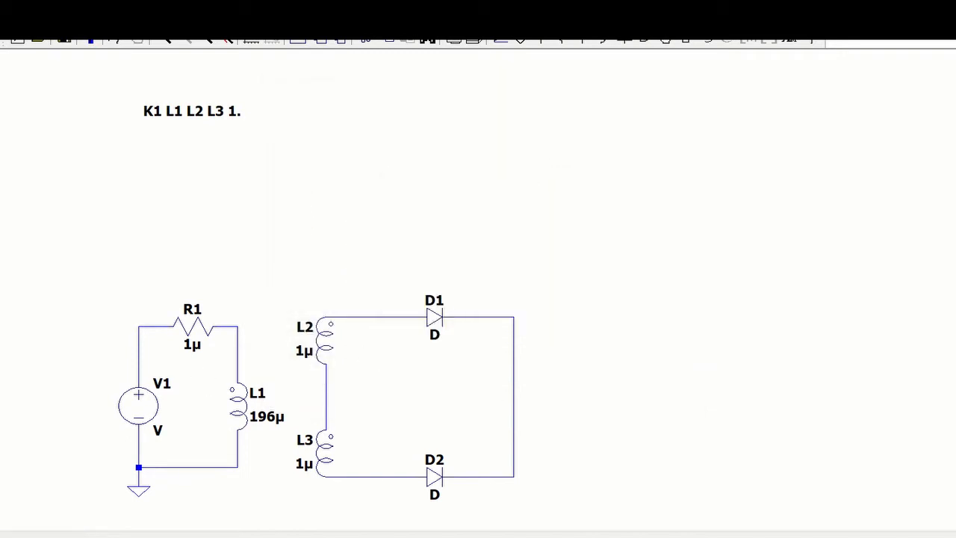
Switch to Chrome and review the "lt wiki 1n4007" search and the LTwiki Standard.dio page of diode models
mouse_move(212, 536)
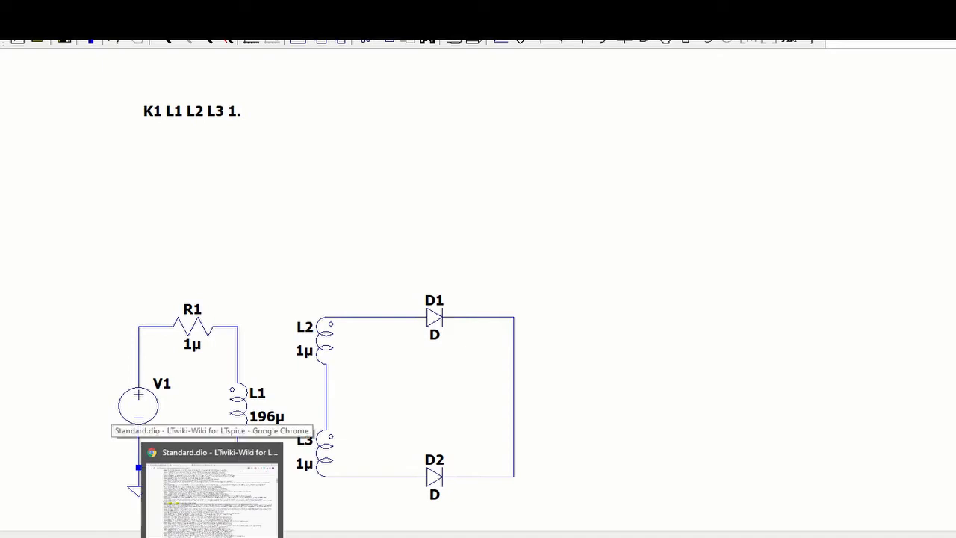
left_click(212, 489)
left_click(155, 33)
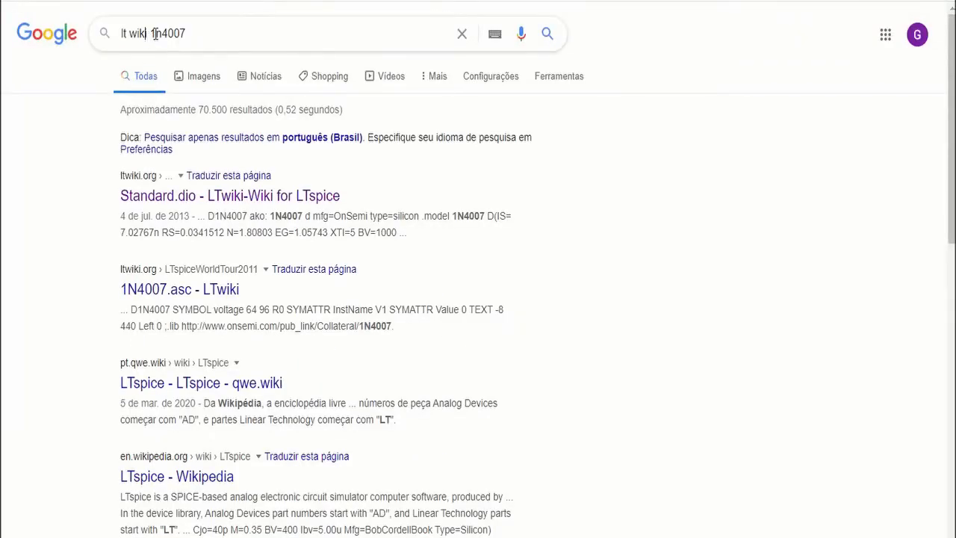
left_click_drag(151, 34, 118, 35)
left_click_drag(199, 36, 150, 35)
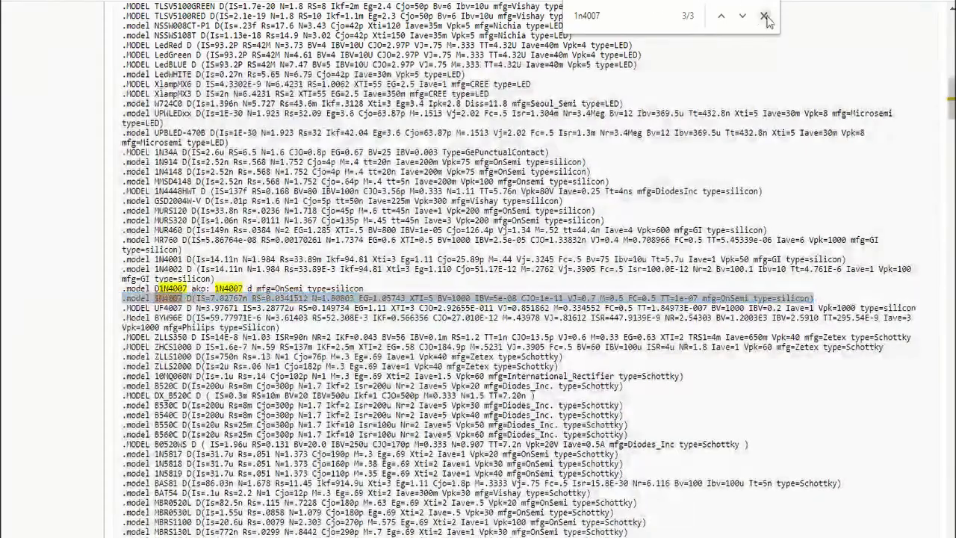
left_click(767, 18)
scroll(243, 256, "up", 15)
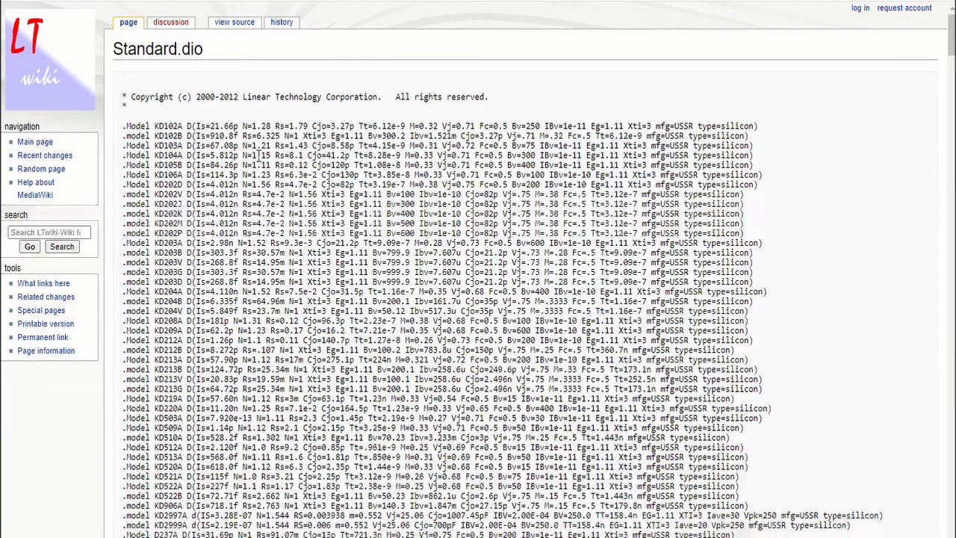
scroll(281, 223, "down", 20)
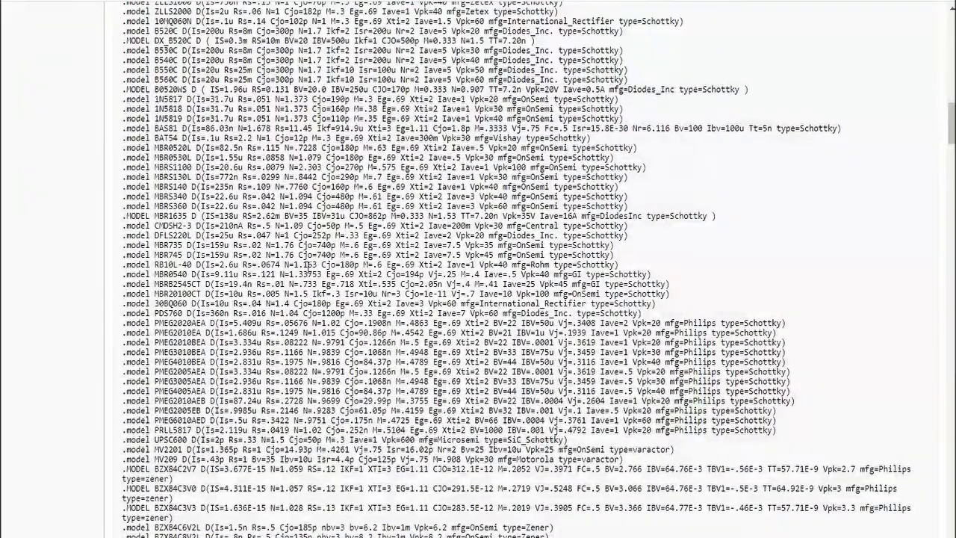
Find 1n4007 on the Standard.dio page and copy the complete ".model 1N4007" line
key("ctrl+f")
type("1n4007")
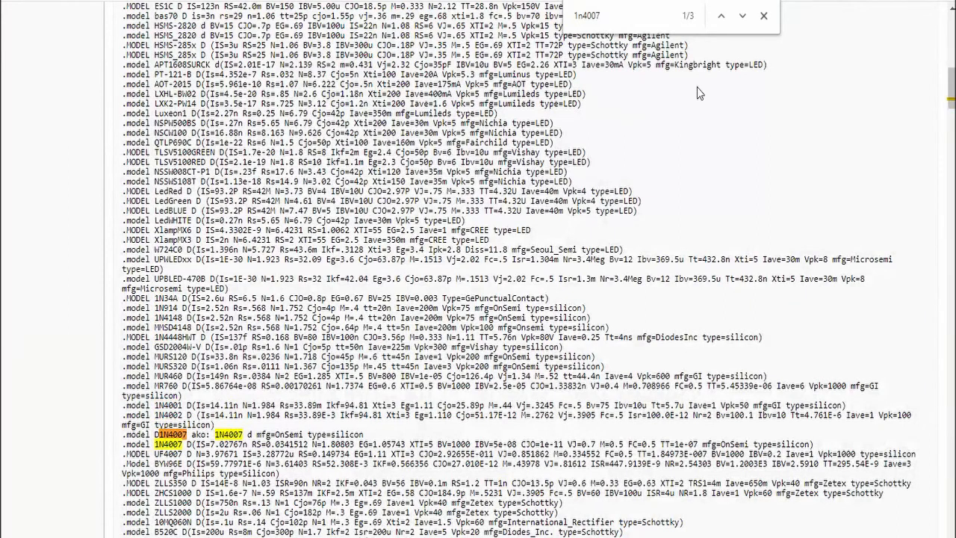
left_click_drag(123, 444, 815, 444)
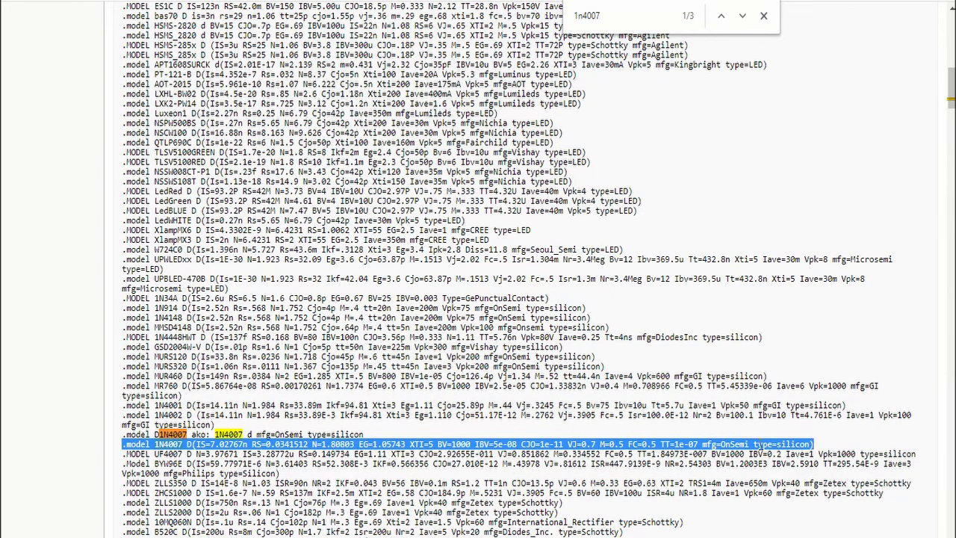
right_click(814, 444)
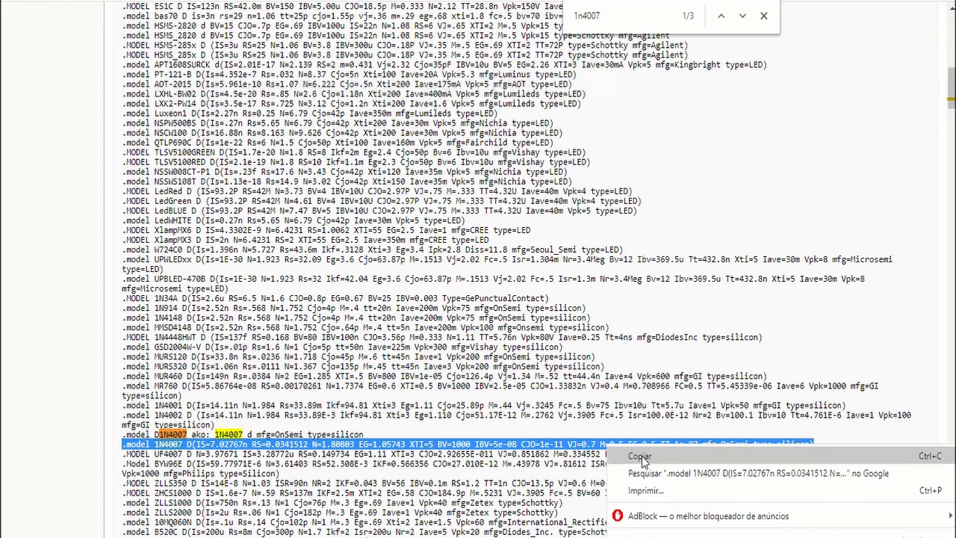
left_click(640, 457)
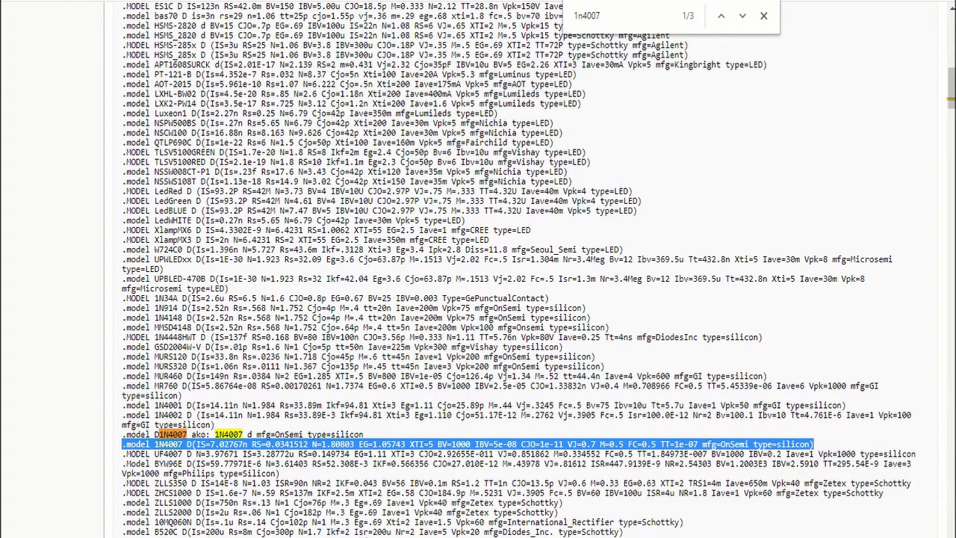
Switch to LTspice and place the copied 1N4007 .model line as a SPICE directive below the K1 directive
mouse_move(278, 537)
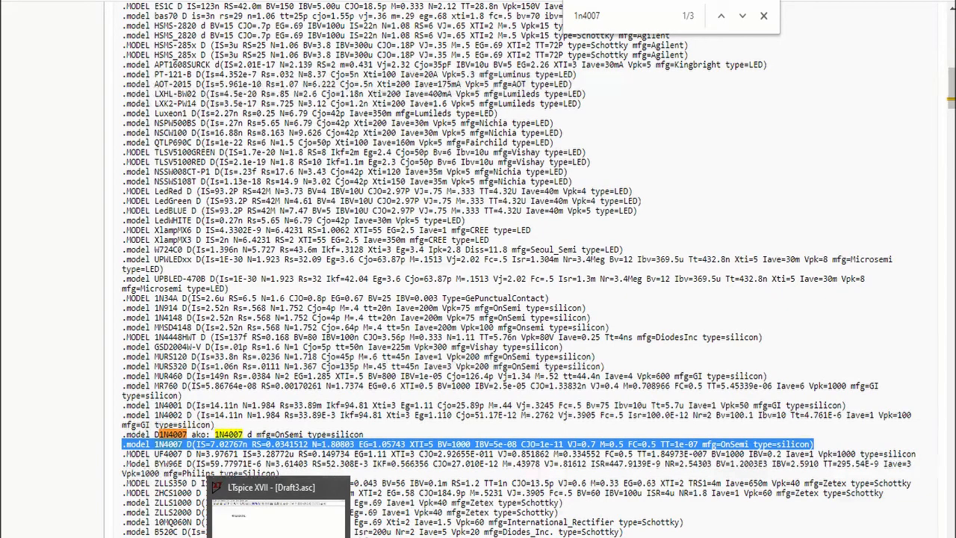
left_click(278, 513)
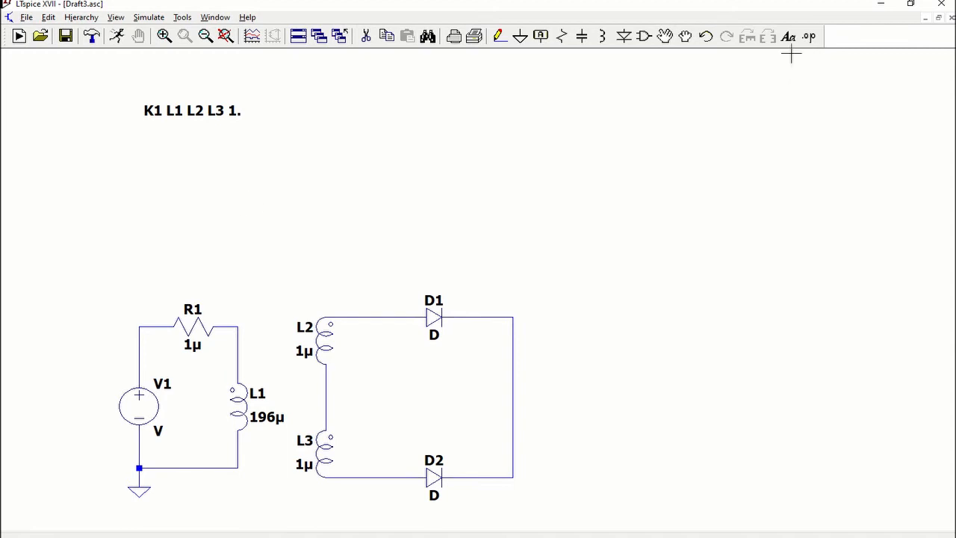
left_click(809, 35)
key("ctrl+v")
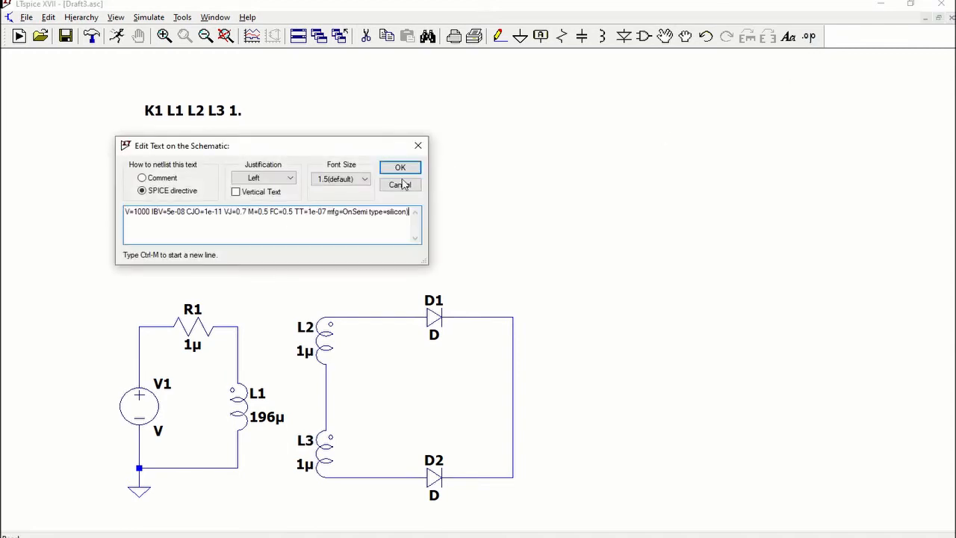
left_click(401, 167)
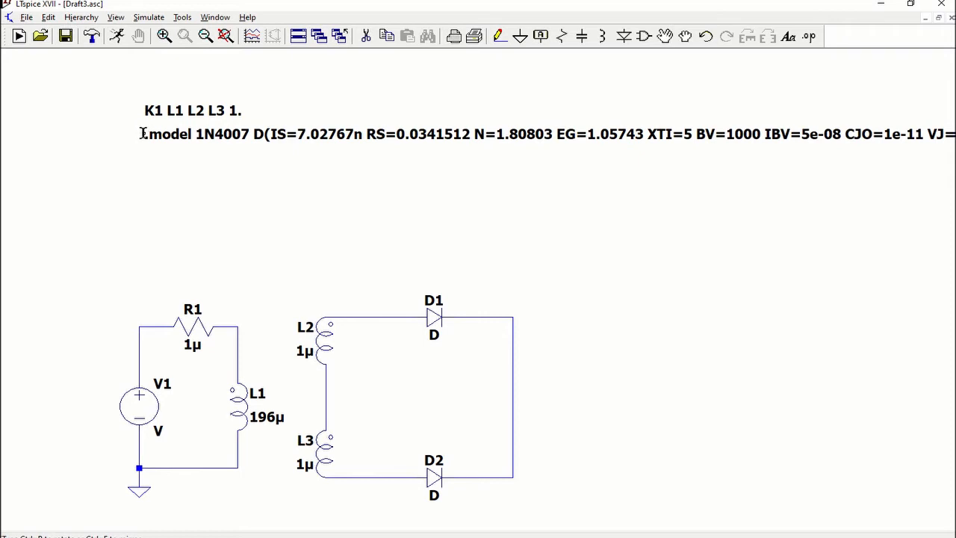
left_click(142, 133)
Set the value of both rectifier diodes, D1 and D2, to 1N4007
right_click(433, 336)
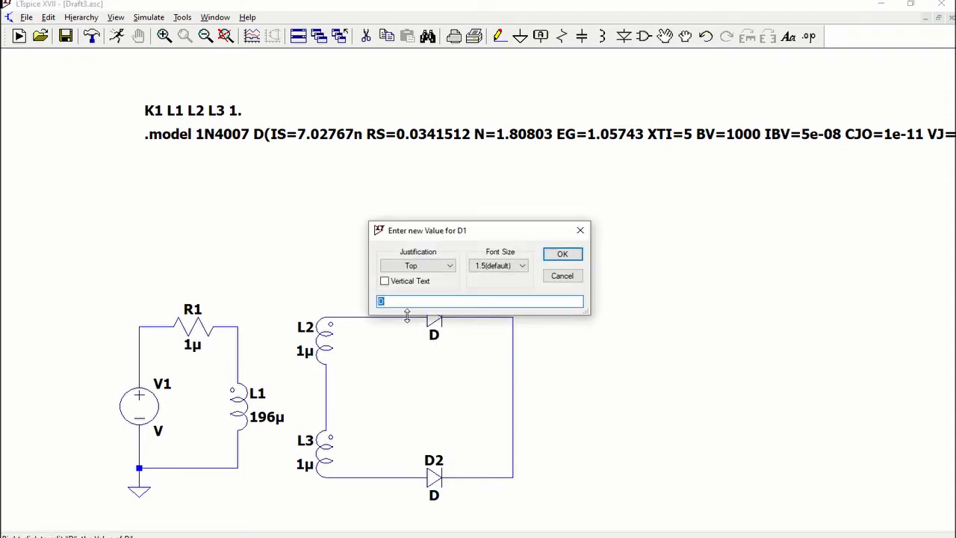
type("1N4007")
key("Return")
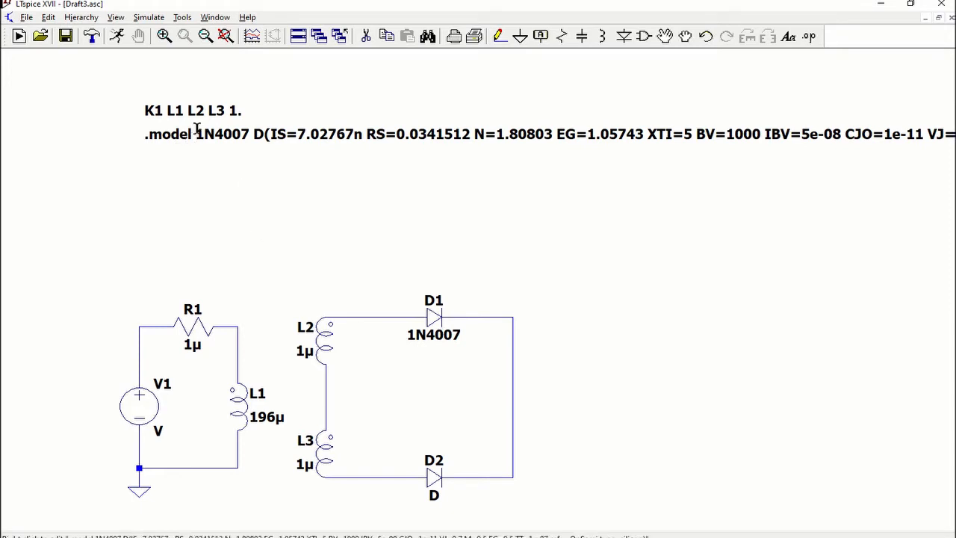
left_click_drag(198, 132, 226, 133)
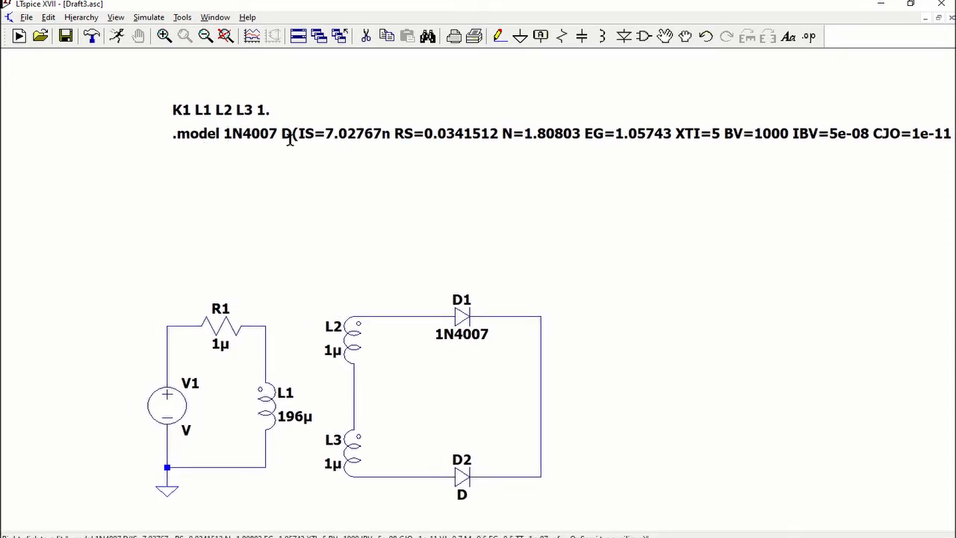
left_click_drag(406, 214, 301, 180)
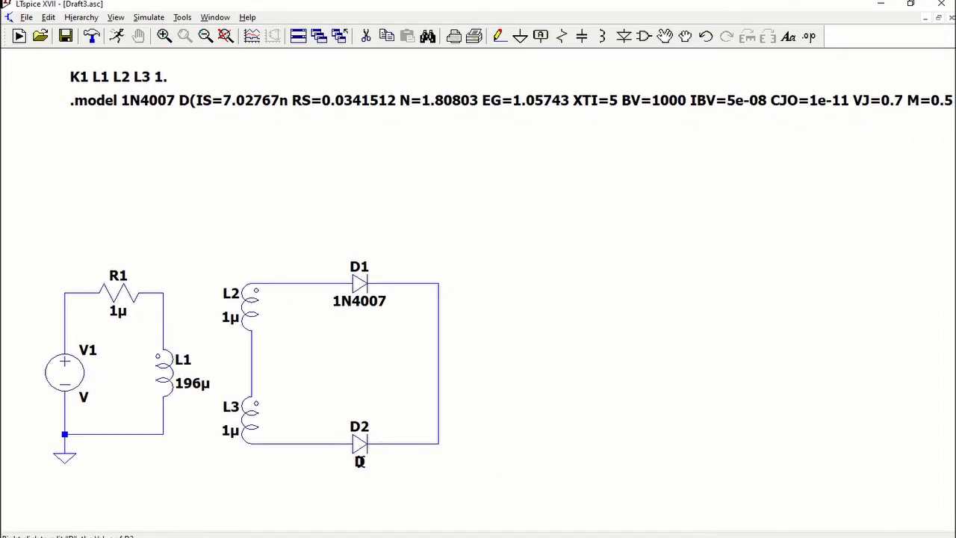
right_click(368, 465)
type("1N4007")
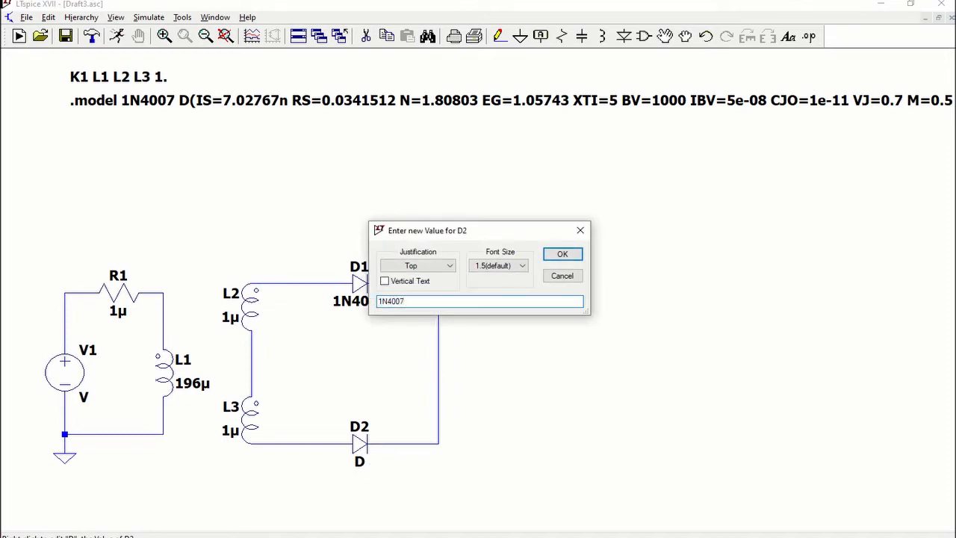
key("Return")
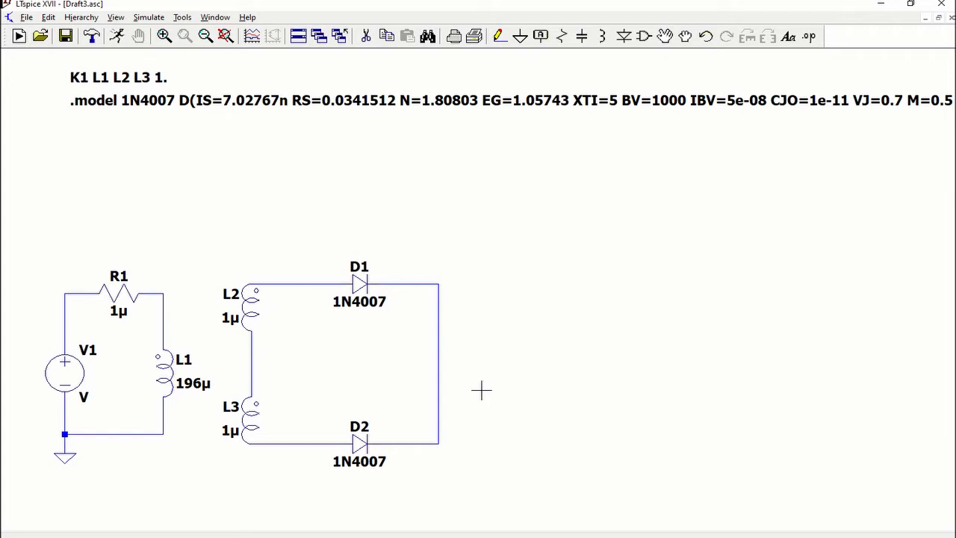
Add a vertical capacitor beyond the diodes and wire it between their common output and the junction of L2 and L3
key("c")
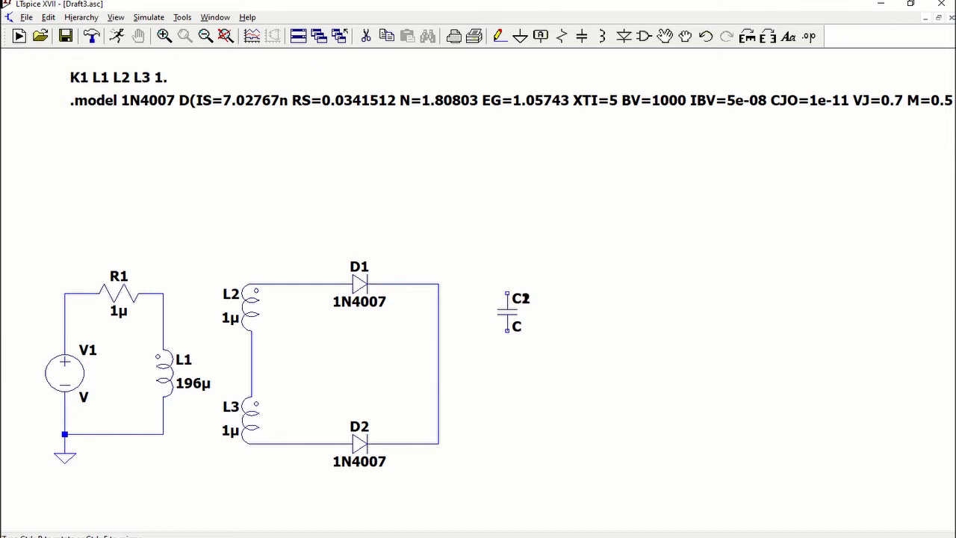
left_click(507, 293)
key("F3")
left_click(439, 283)
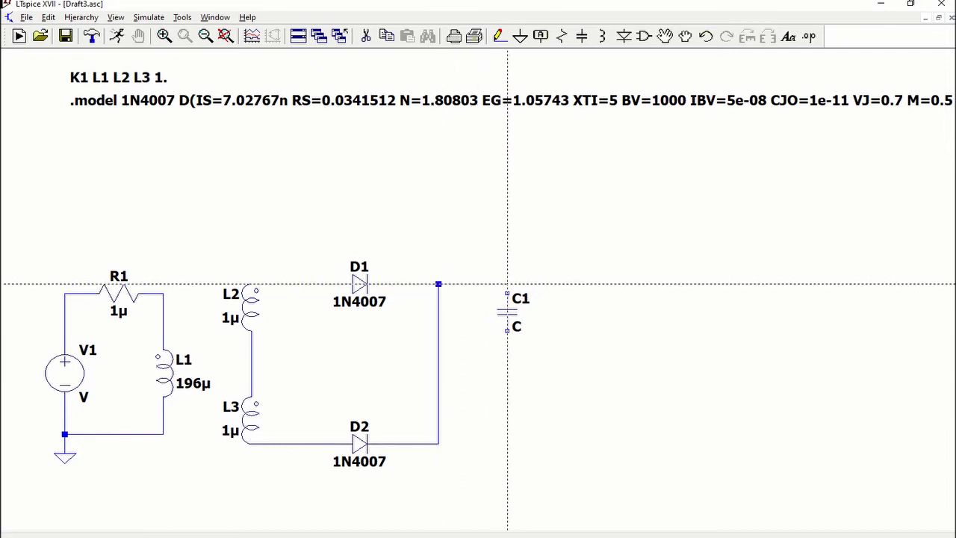
left_click(507, 291)
left_click(508, 330)
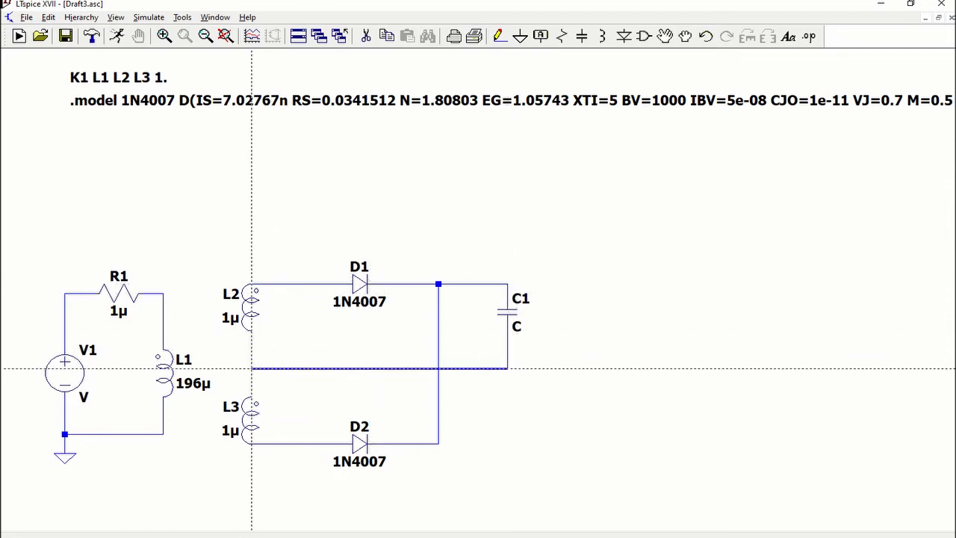
left_click(251, 367)
Place a horizontal series resistor to the right of C1 and a vertical load resistor farther right
key("r")
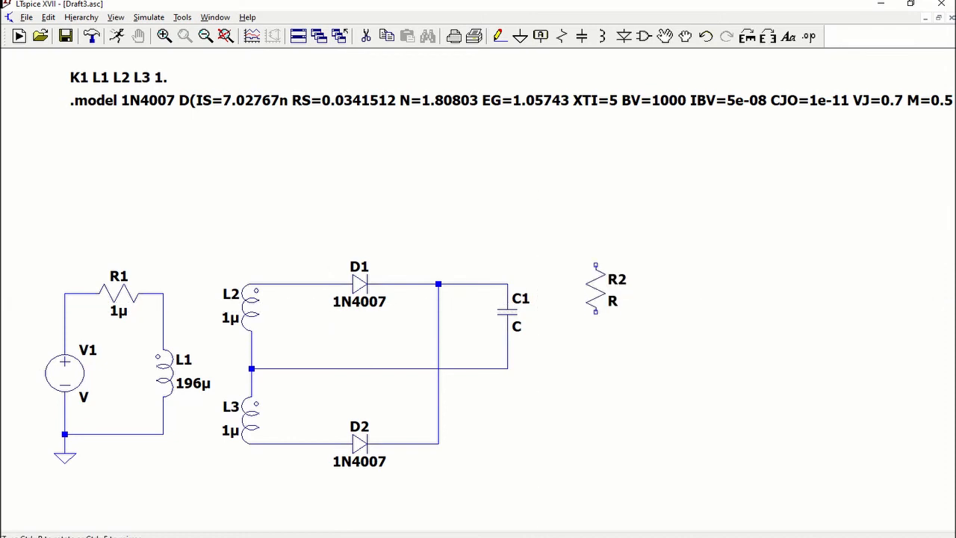
key("ctrl+r")
left_click(581, 283)
key("ctrl+r")
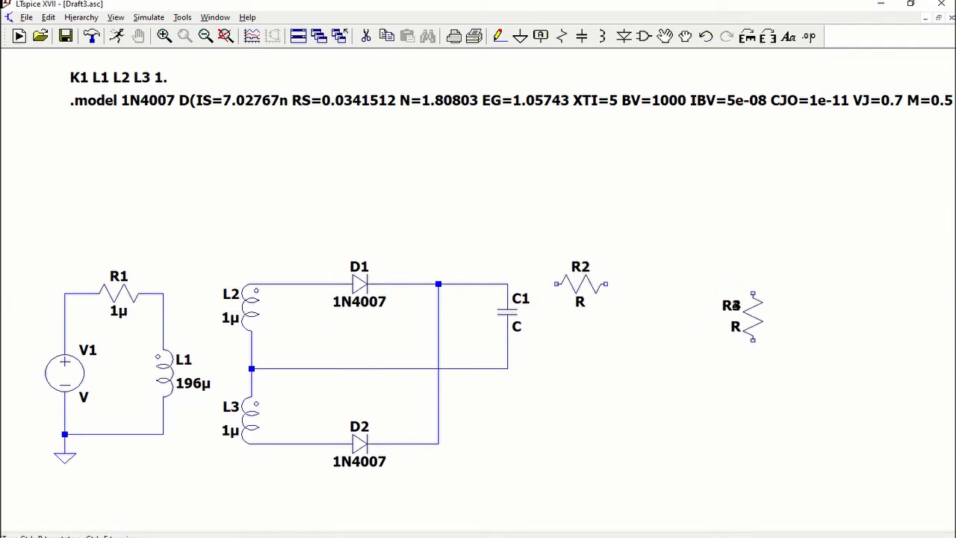
key("Escape")
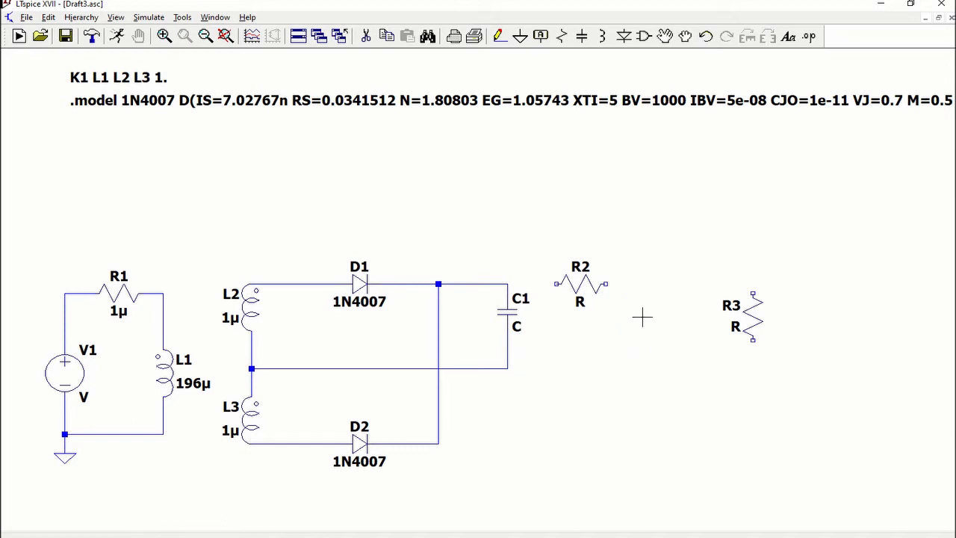
Place a zener diode with its cathode up between the series resistor R2 and the load resistor R3
key("F2")
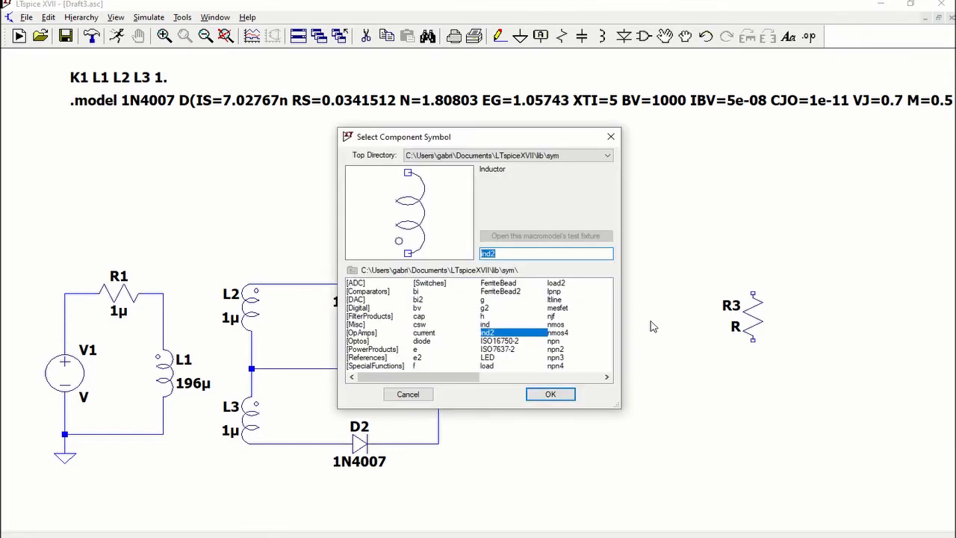
type("zener")
key("Return")
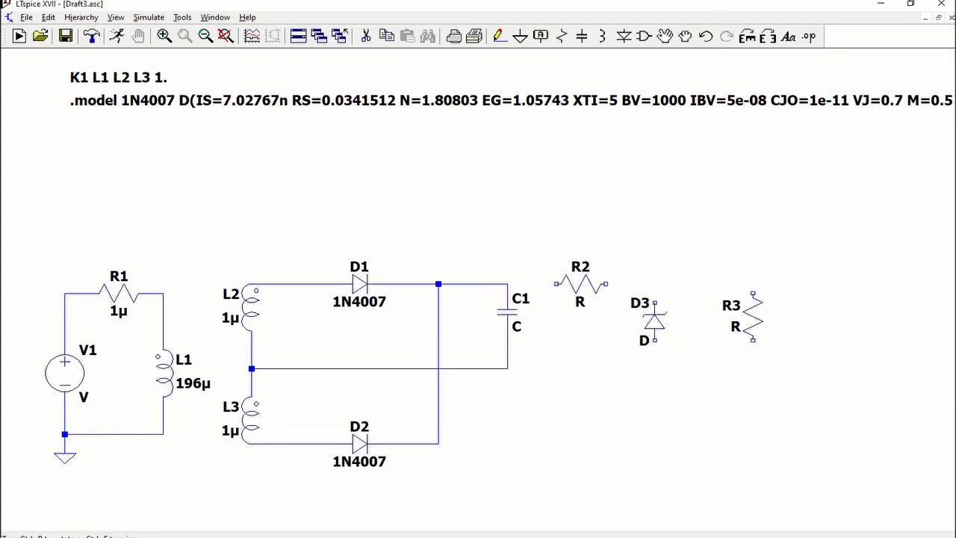
left_click(654, 321)
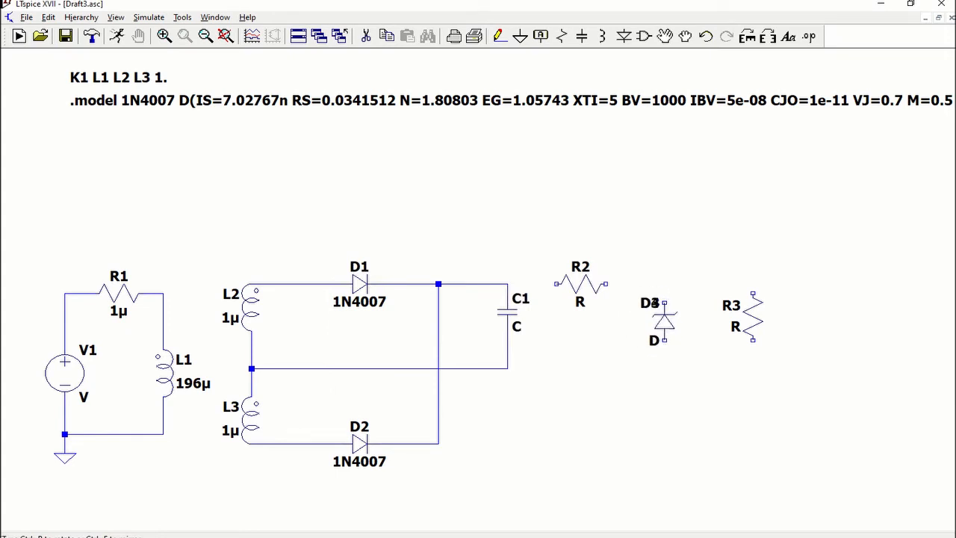
Wire R2 from the top of C1 to the zener's cathode, and connect the zener's anode to C1's return line
key("F3")
left_click(507, 284)
left_click(557, 284)
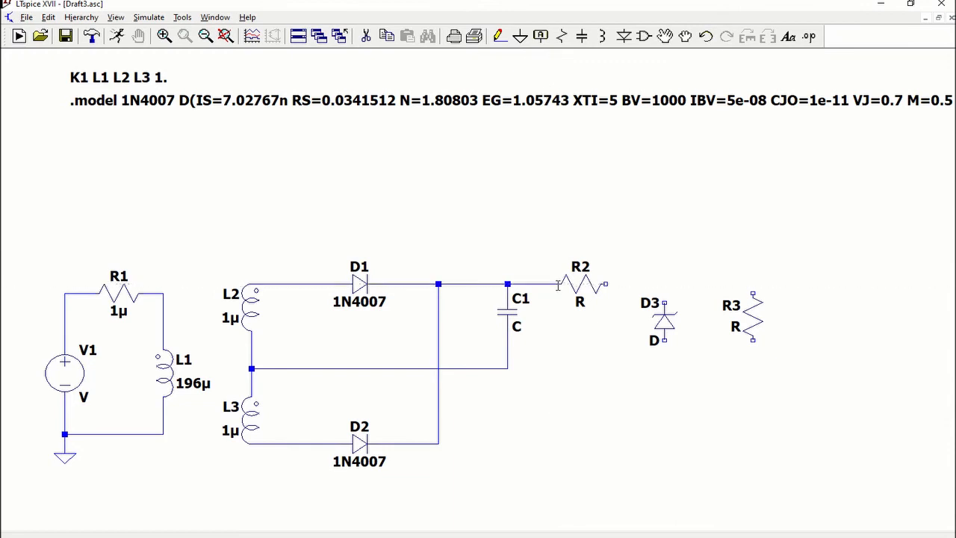
left_click(606, 284)
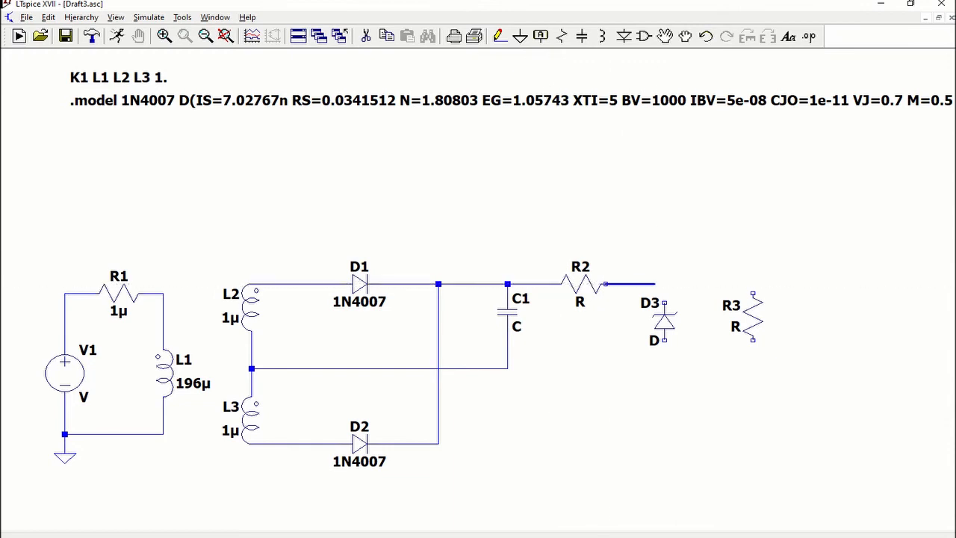
left_click(665, 303)
left_click(664, 340)
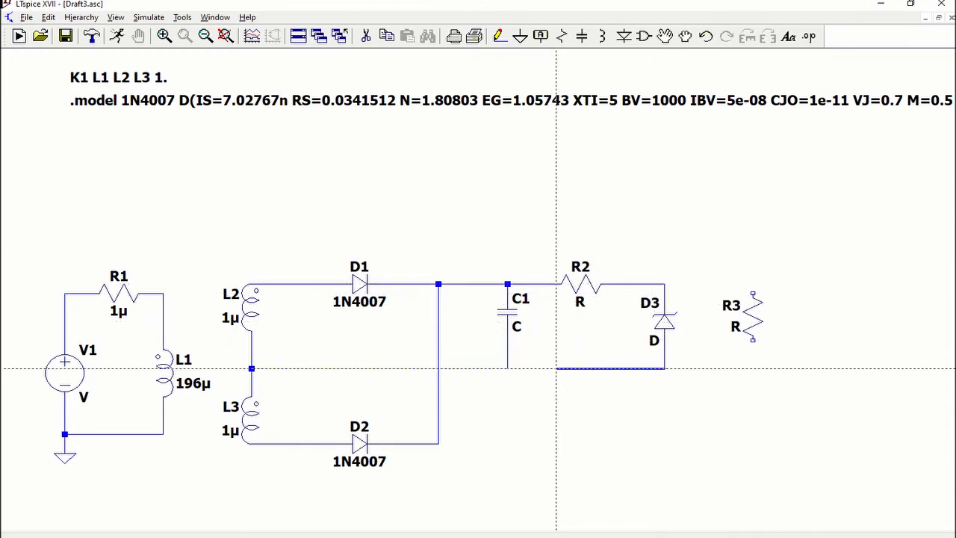
left_click(507, 368)
Wire the load resistor R3 in parallel with the zener diode D3
left_click(665, 284)
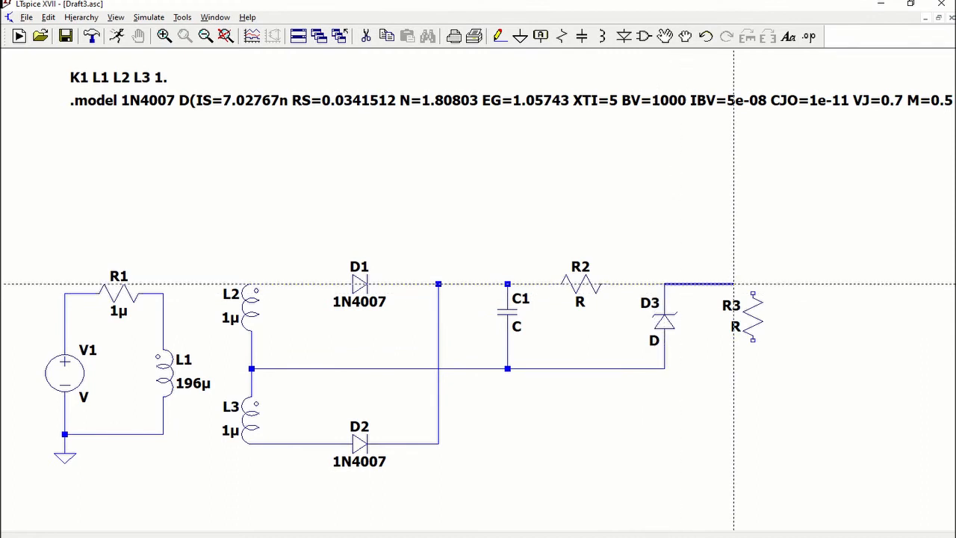
left_click(753, 293)
left_click(753, 340)
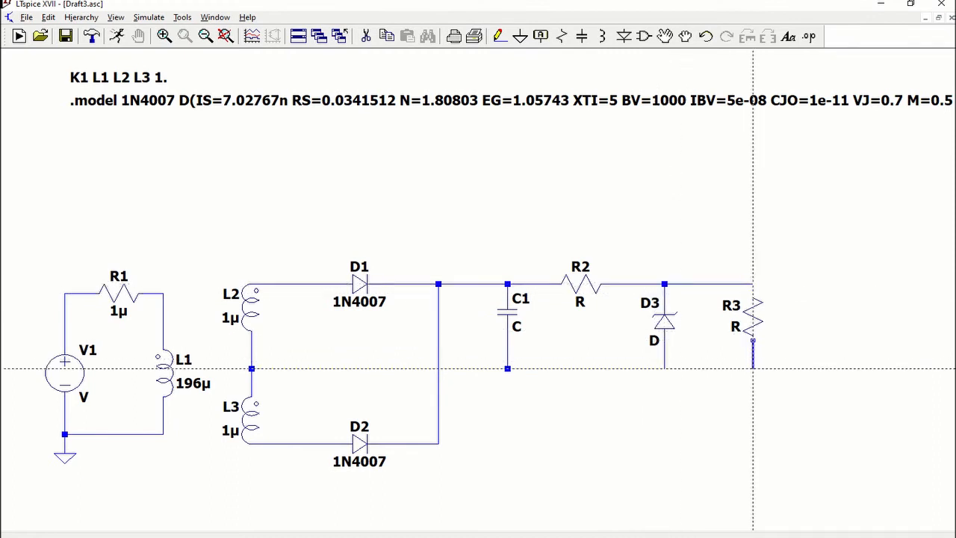
left_click(664, 368)
key("Escape")
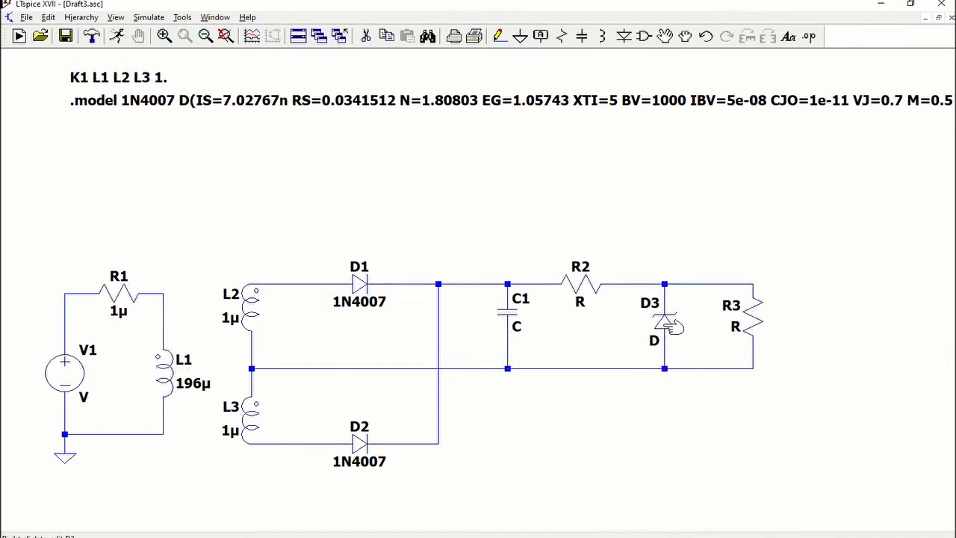
Sort the diode models by type and assign the OnSemi 1N750 zener to D3
right_click(670, 325)
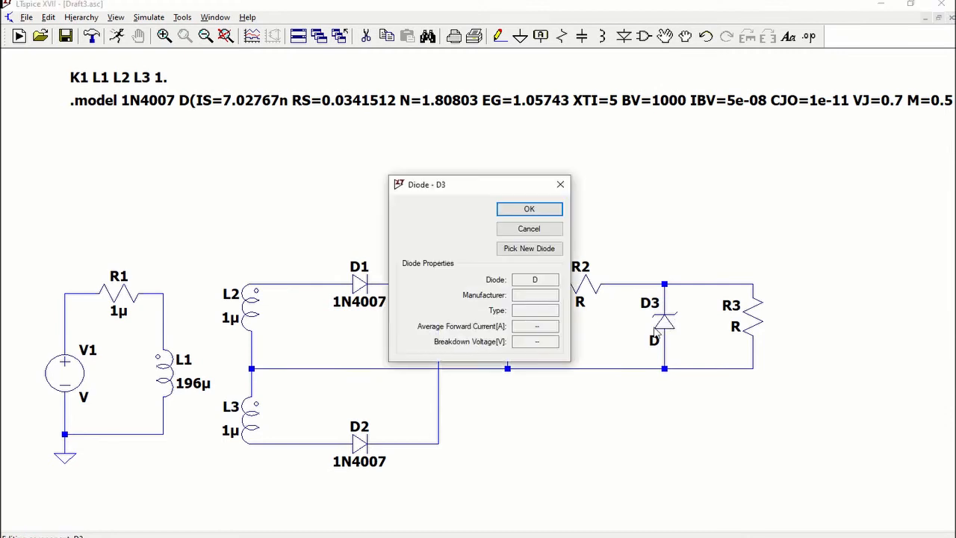
left_click(537, 251)
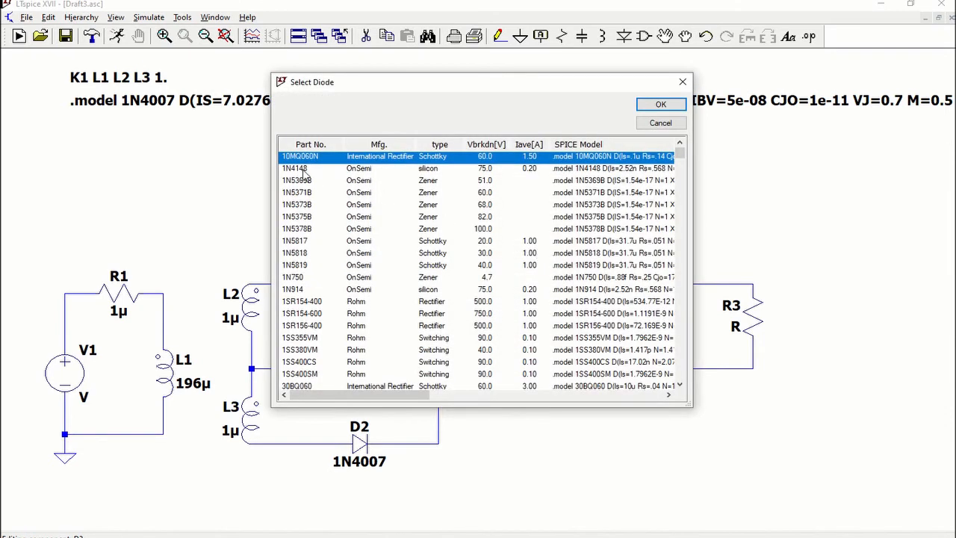
left_click(437, 147)
scroll(437, 147, "down", 10)
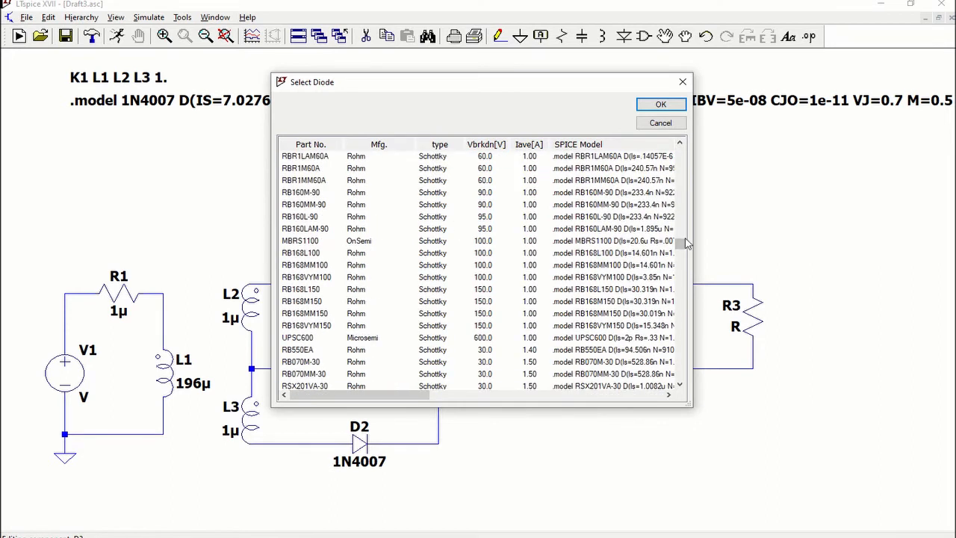
left_click_drag(681, 267, 695, 326)
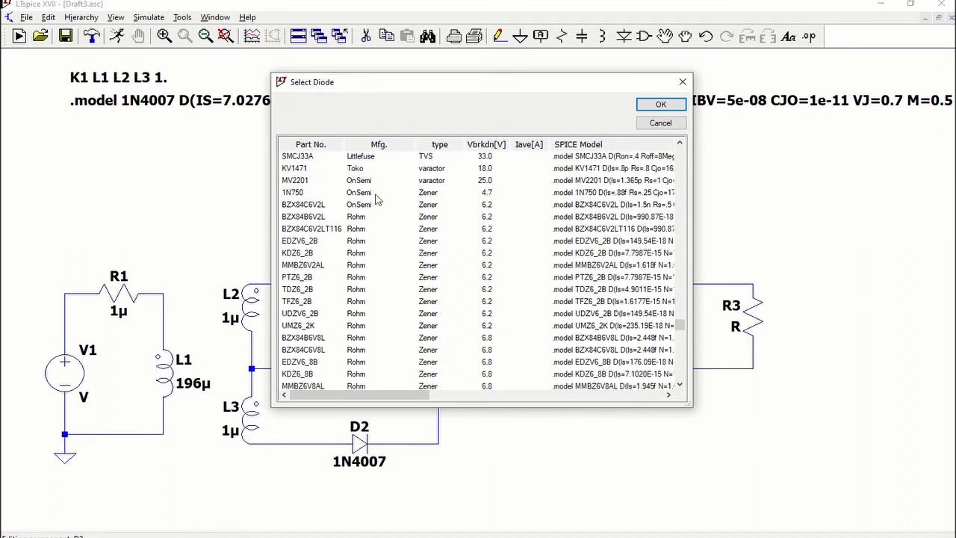
left_click(288, 192)
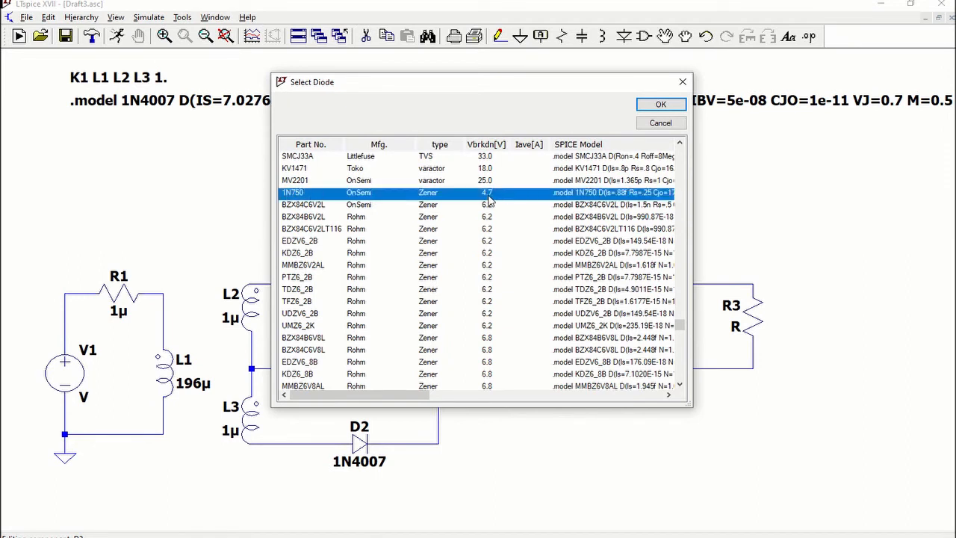
double_click(299, 196)
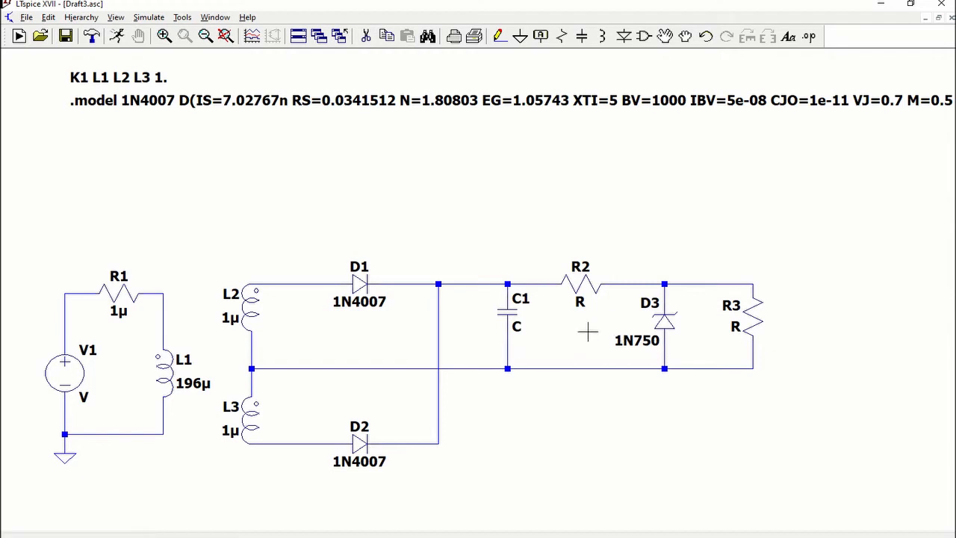
Set the series resistor R2 to 240 Ω and the load resistor R3 to 500 Ω
right_click(590, 286)
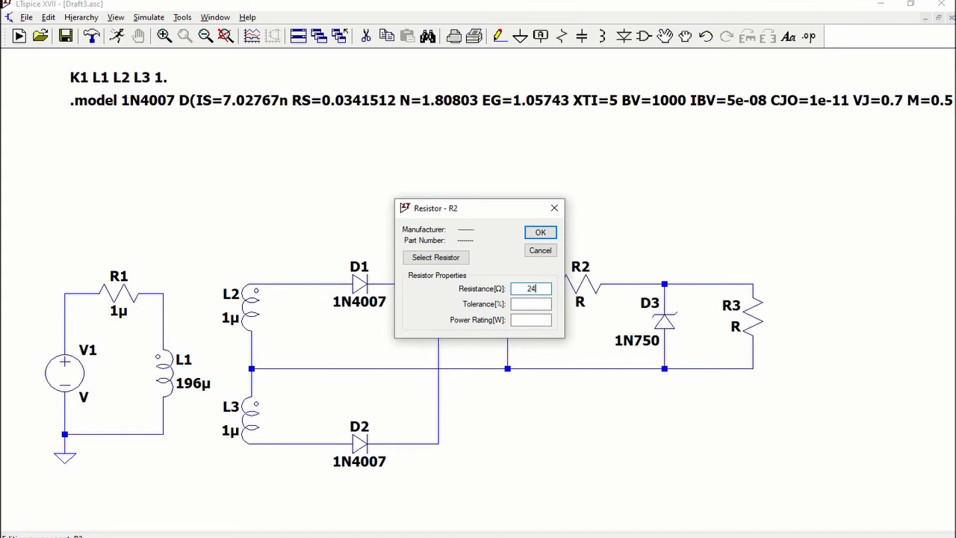
key("Return")
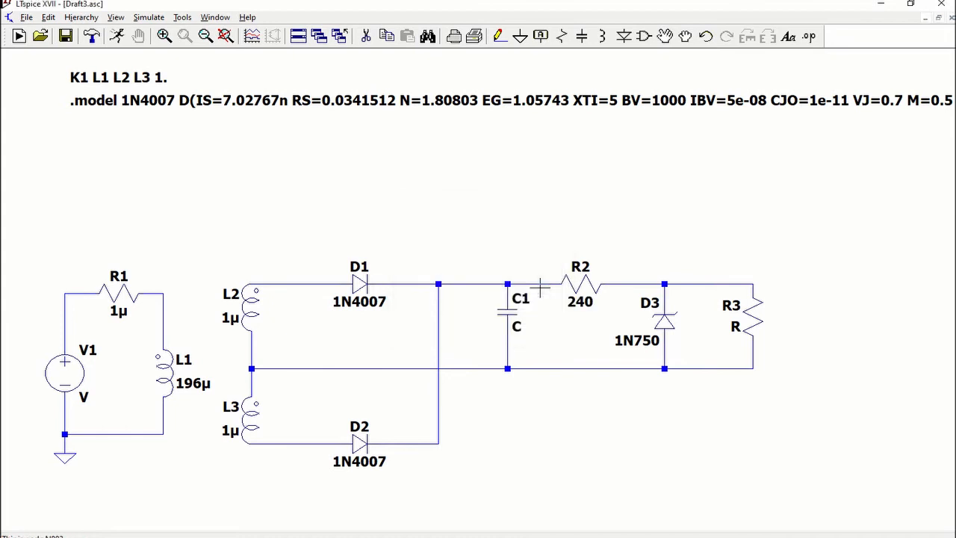
right_click(751, 307)
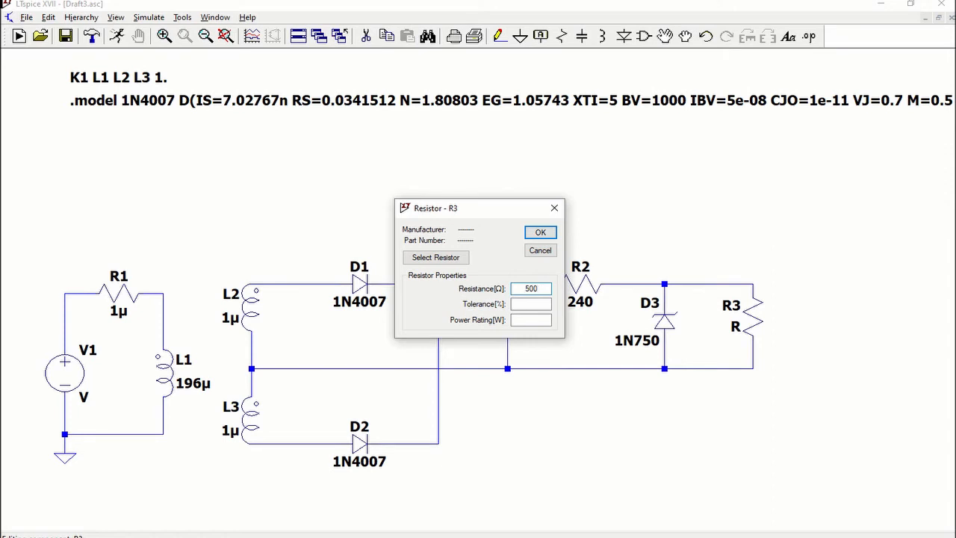
key("Return")
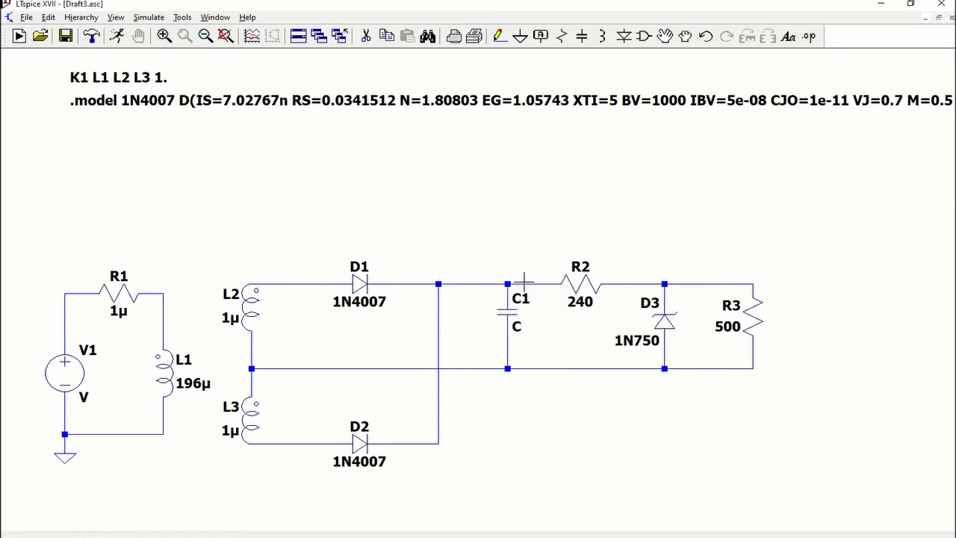
Set the capacitance of C1 to 390u
right_click(512, 313)
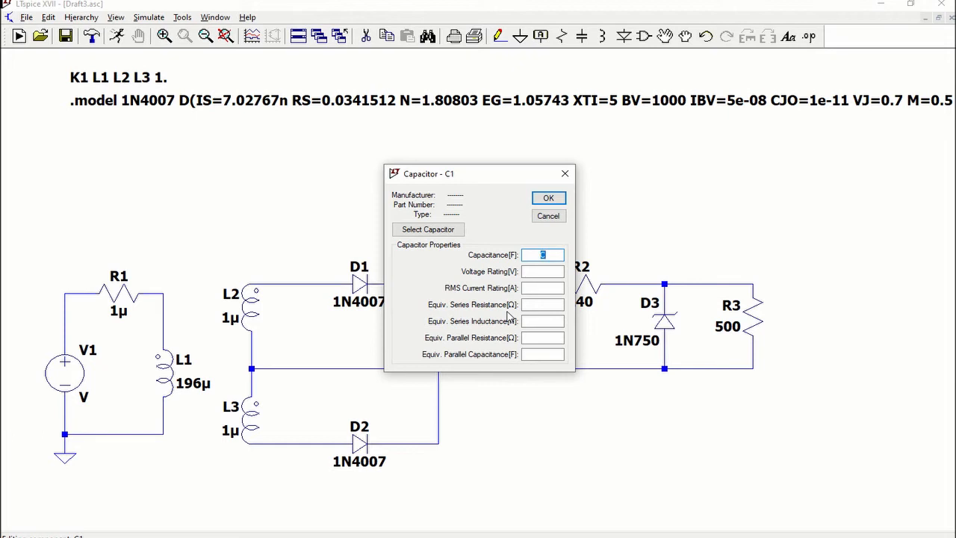
type("390u")
key("Return")
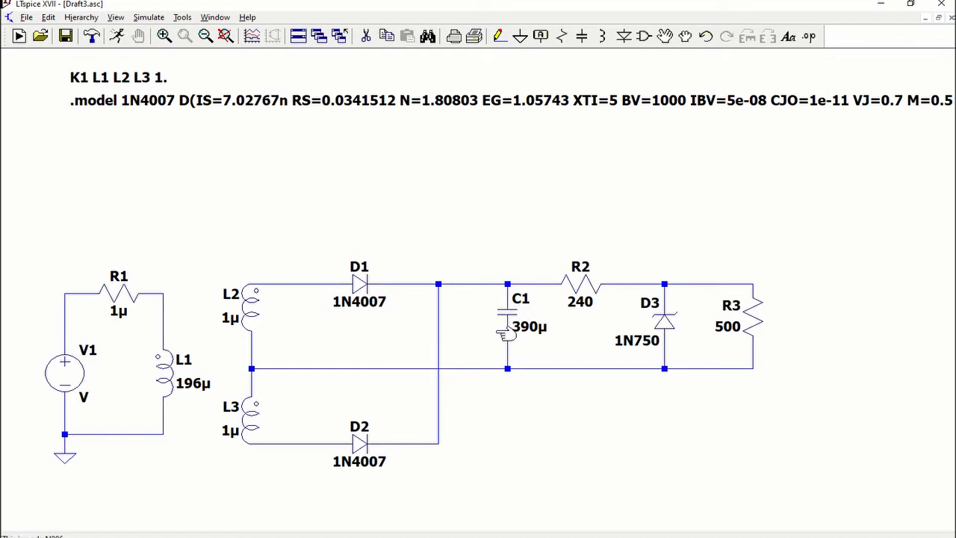
Place a resistor below C1 and wire its upper end to the center-tap return line under the capacitor
key("r")
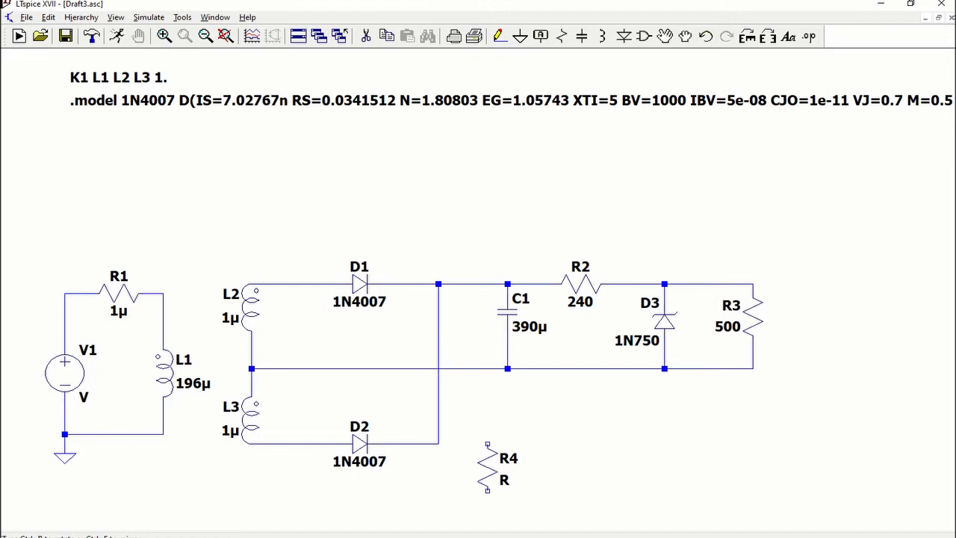
left_click(507, 486)
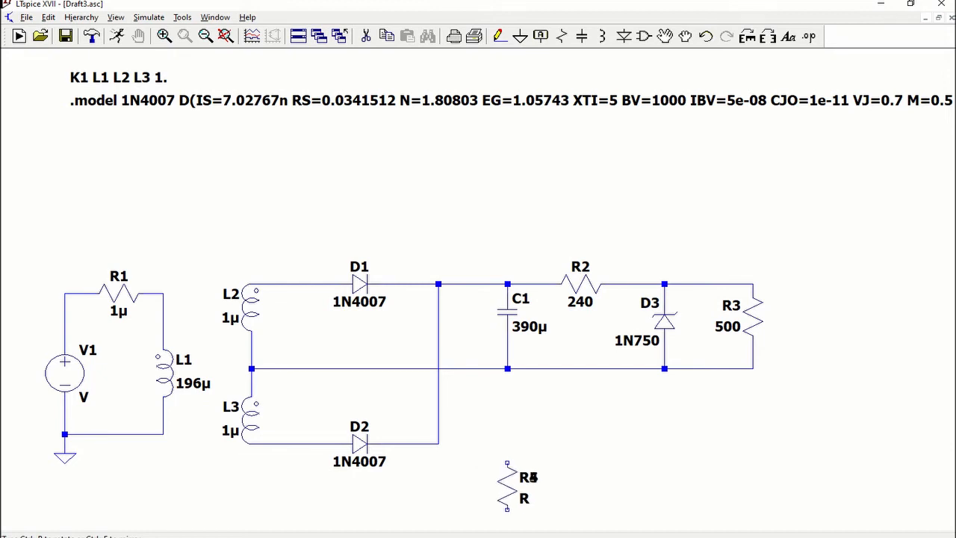
key("F3")
left_click(507, 463)
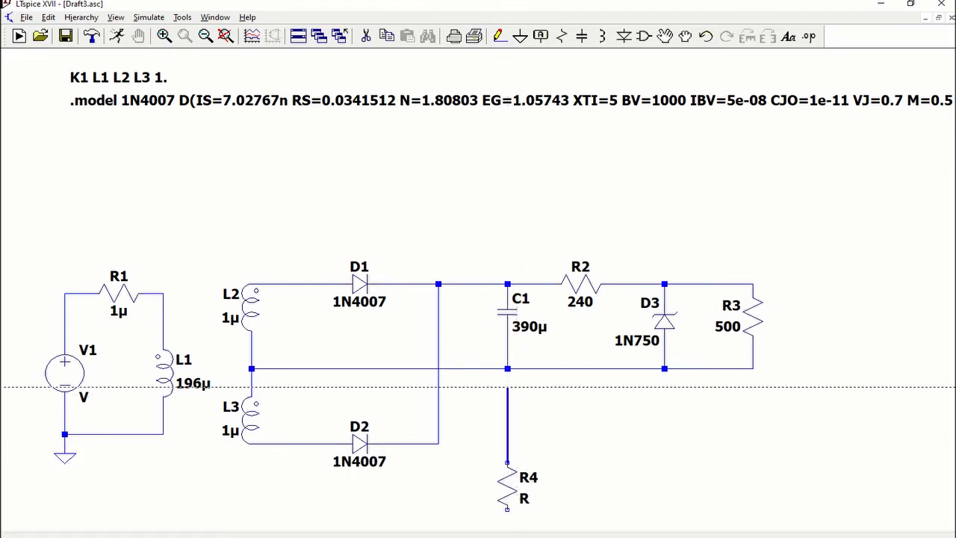
left_click(512, 368)
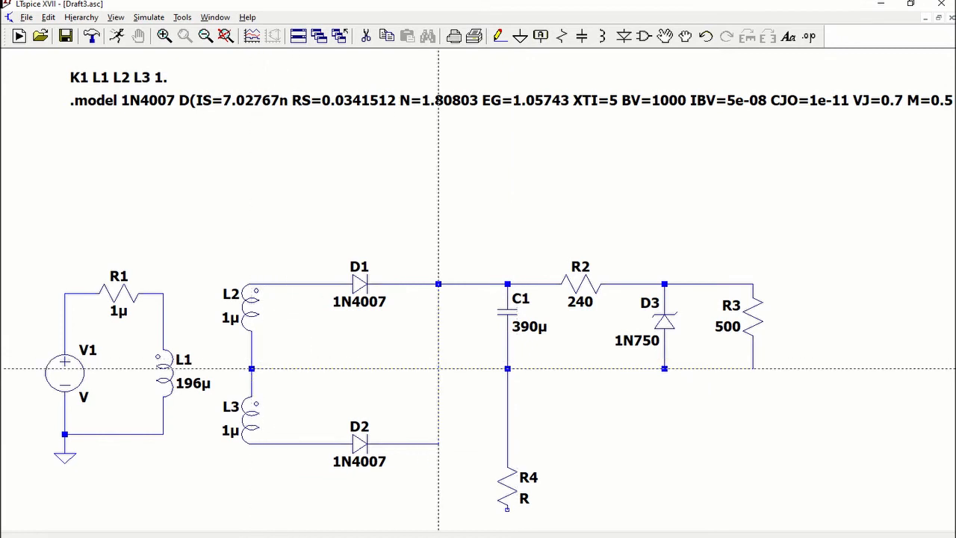
Place a ground symbol below R4 and wire it to the resistor's lower end
key("g")
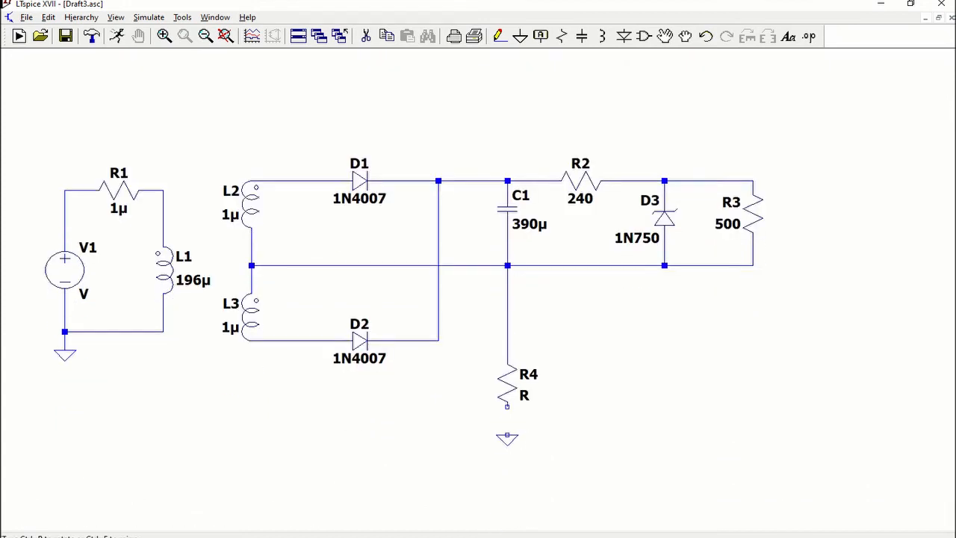
left_click(507, 434)
key("F3")
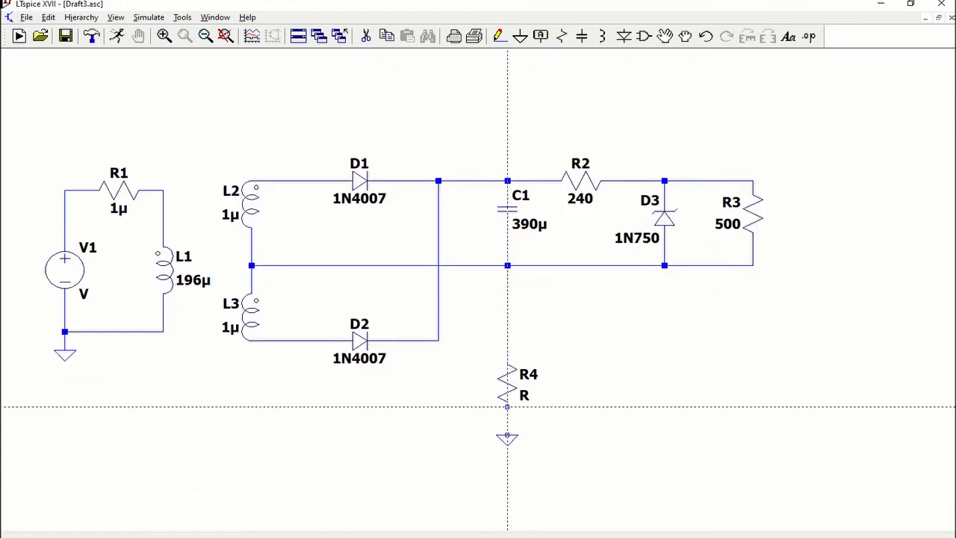
left_click(507, 406)
left_click(507, 435)
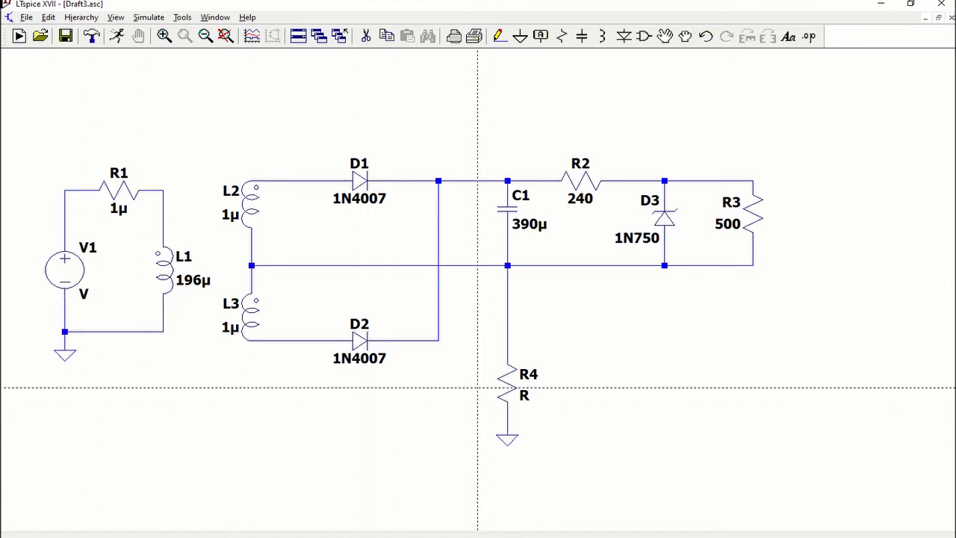
Set the resistance of R4 to 100k
right_click(507, 379)
right_click(508, 377)
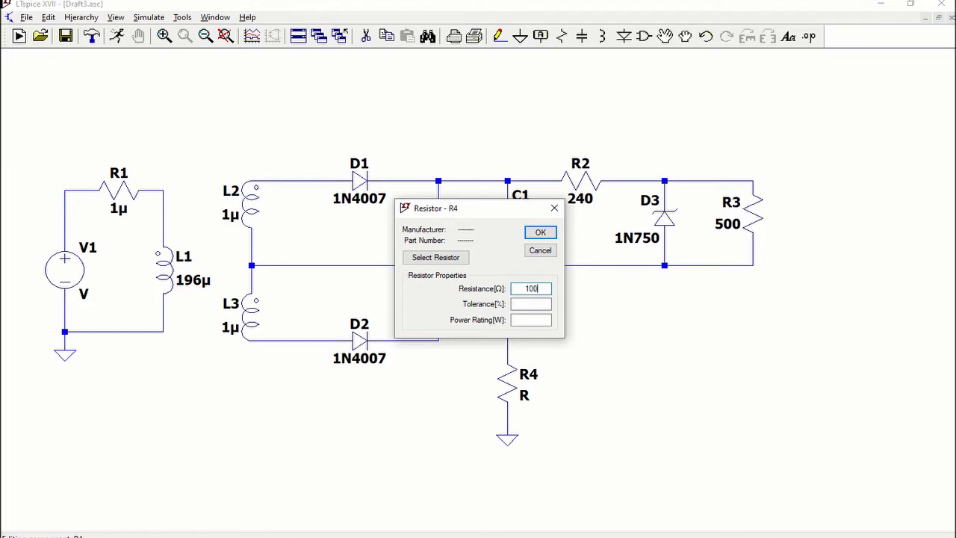
type("100k")
key("Return")
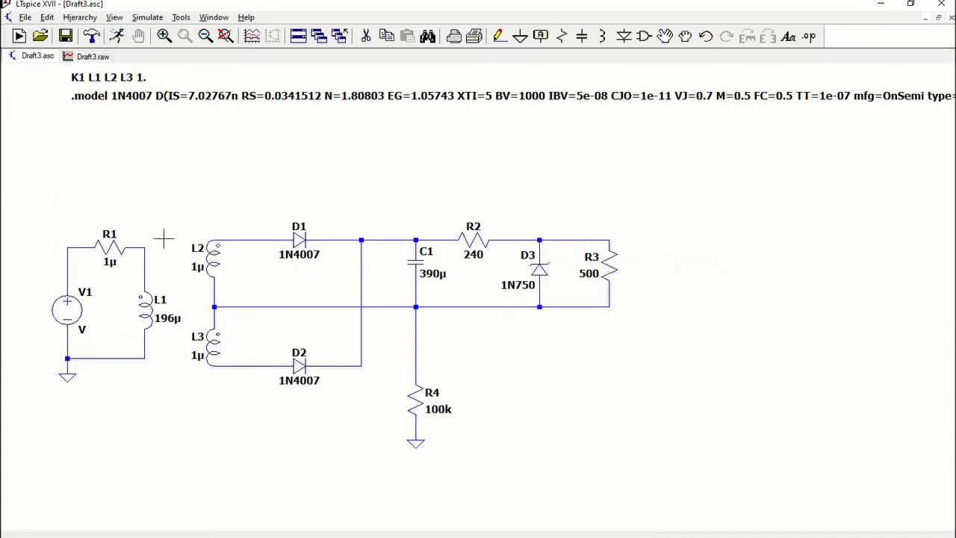
Define V1 as a sine source with an amplitude of 180 V and a frequency of 60 Hz
right_click(71, 307)
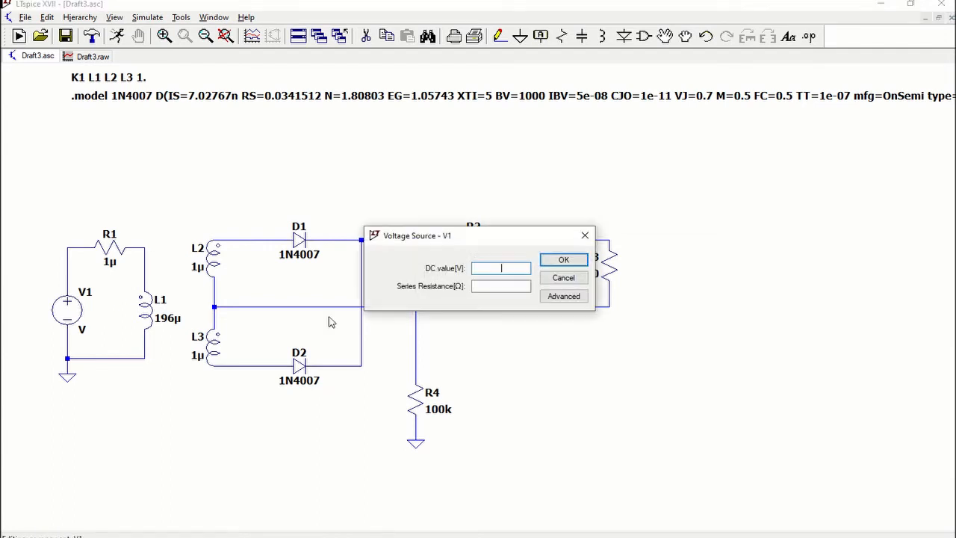
left_click(560, 294)
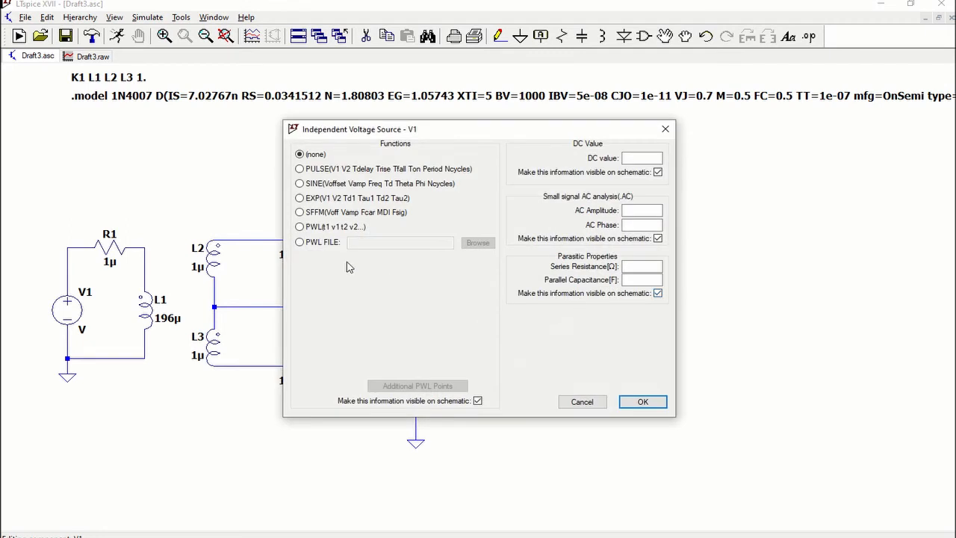
left_click(301, 183)
left_click(451, 284)
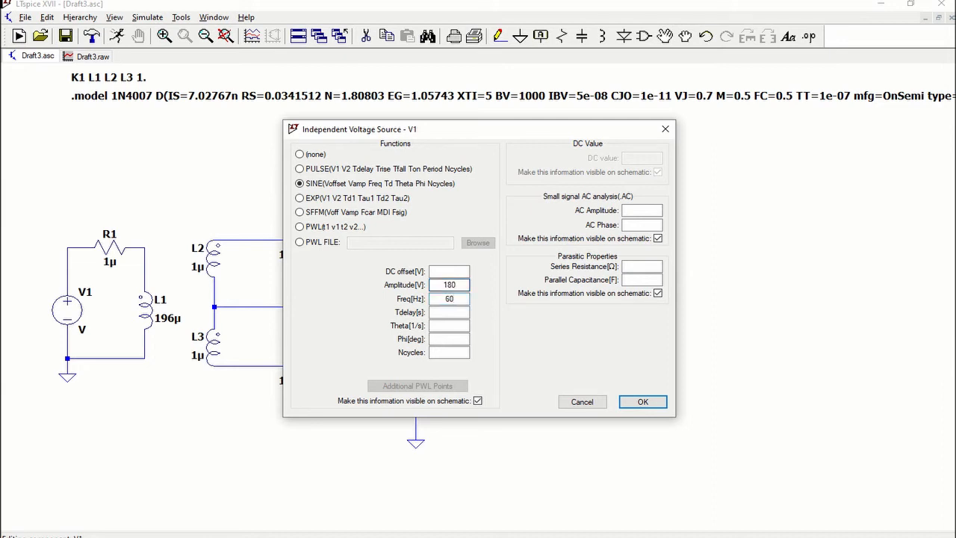
key("Return")
Move the SINE(0 180 60) label to the left of V1, clear of L1 and its wiring
left_click(684, 36)
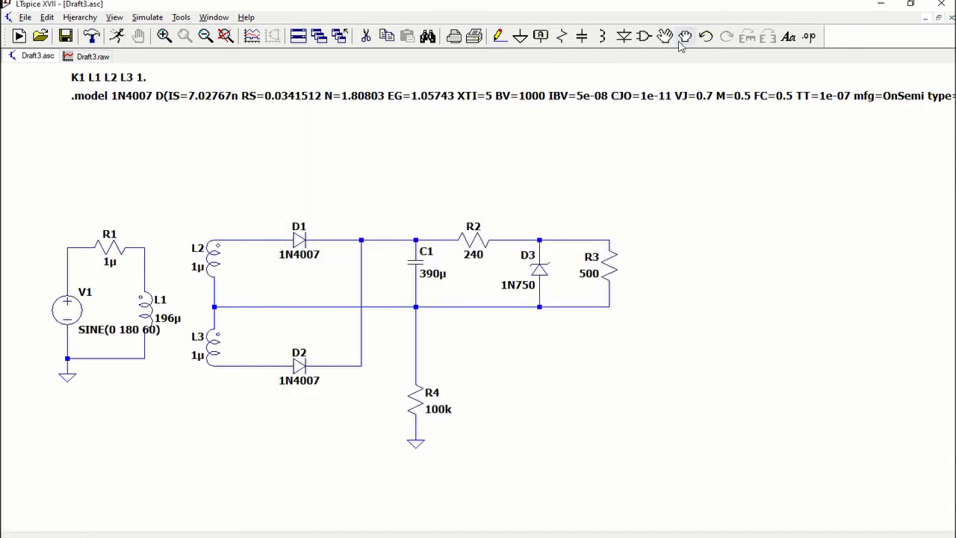
left_click(115, 334)
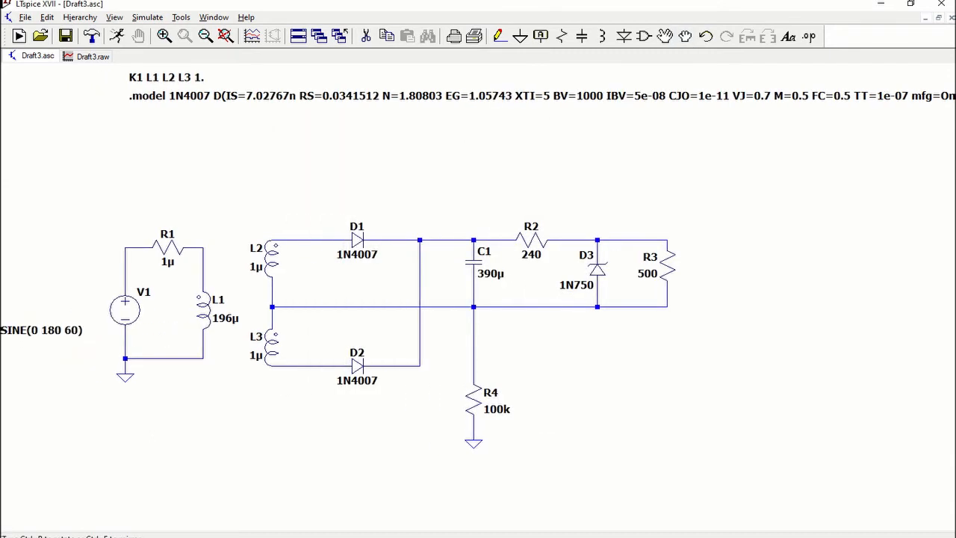
left_click(78, 332)
key("Escape")
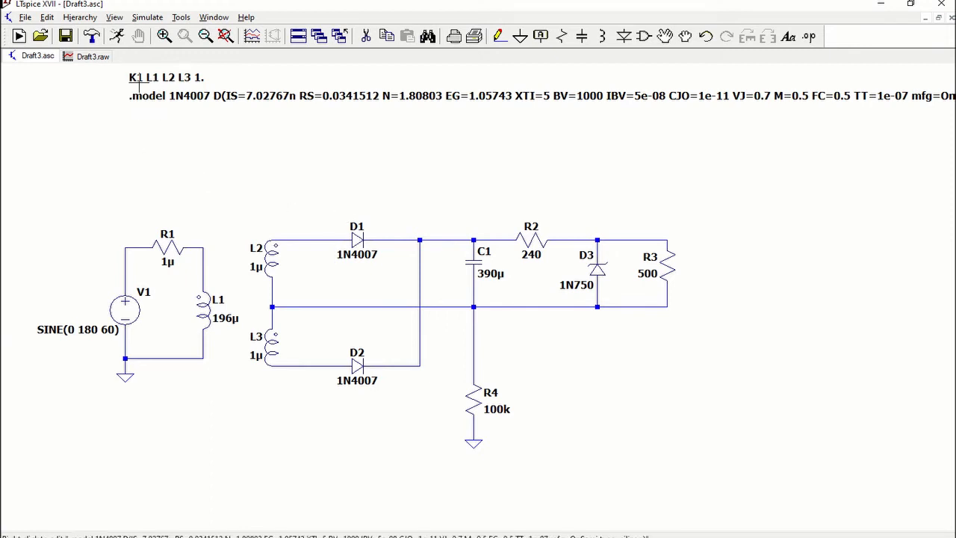
Run a transient simulation with a stop time of 0.1 and maximize the schematic window
left_click(117, 38)
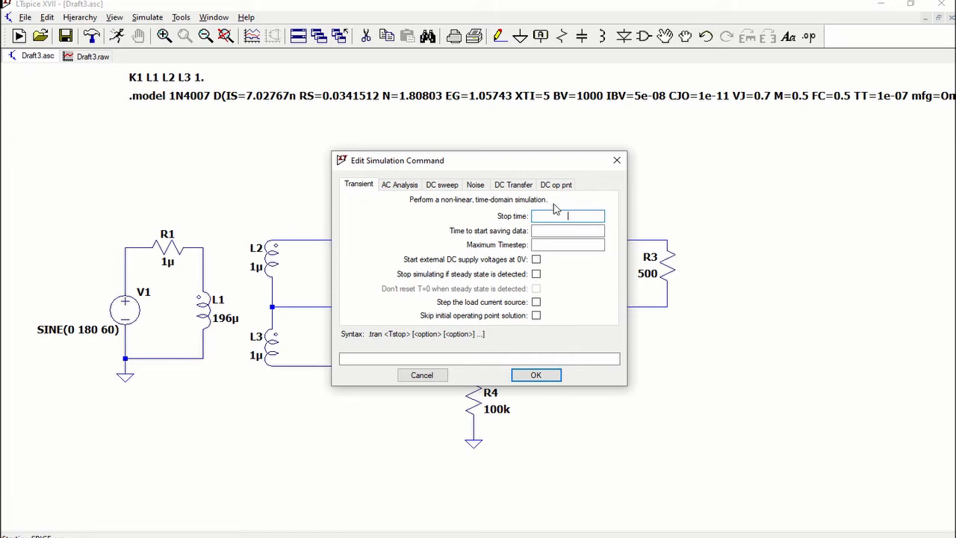
type("0.1")
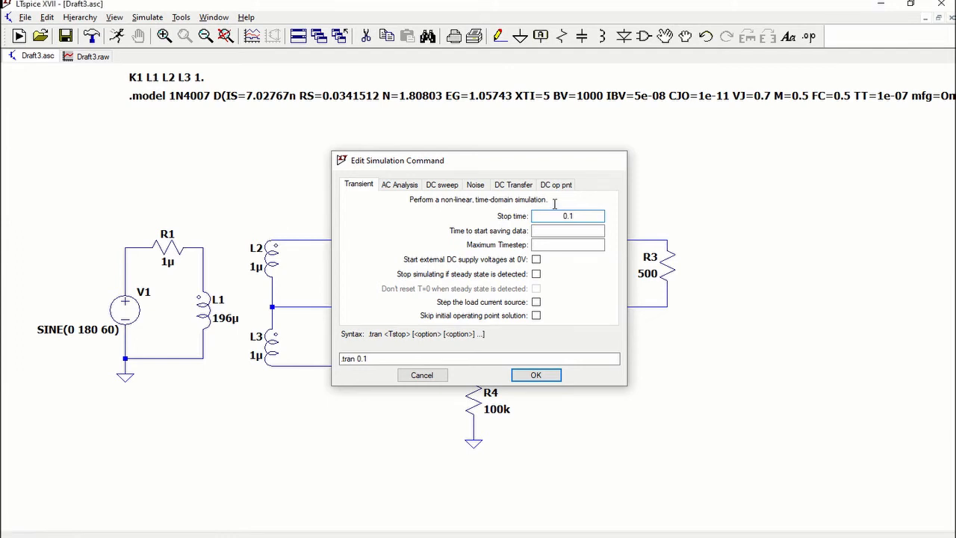
key("Return")
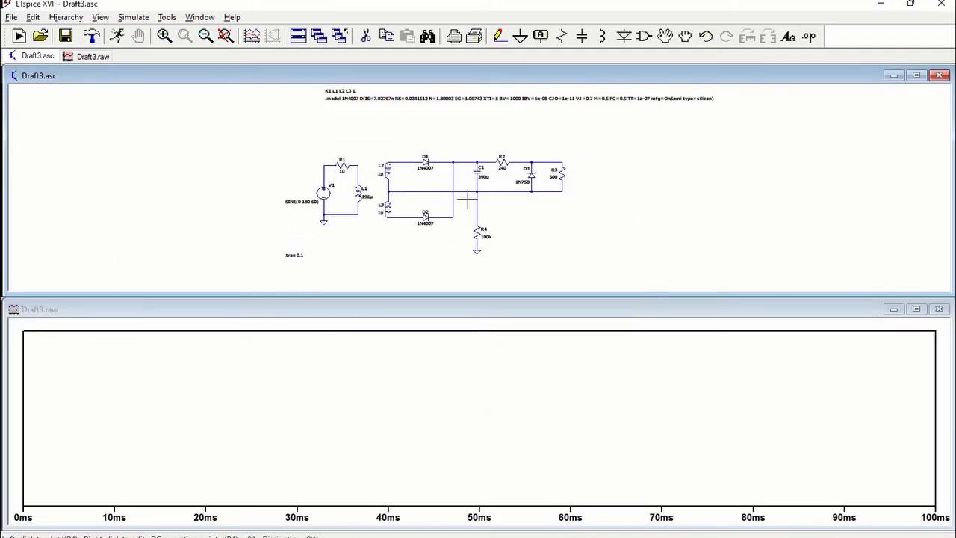
double_click(439, 76)
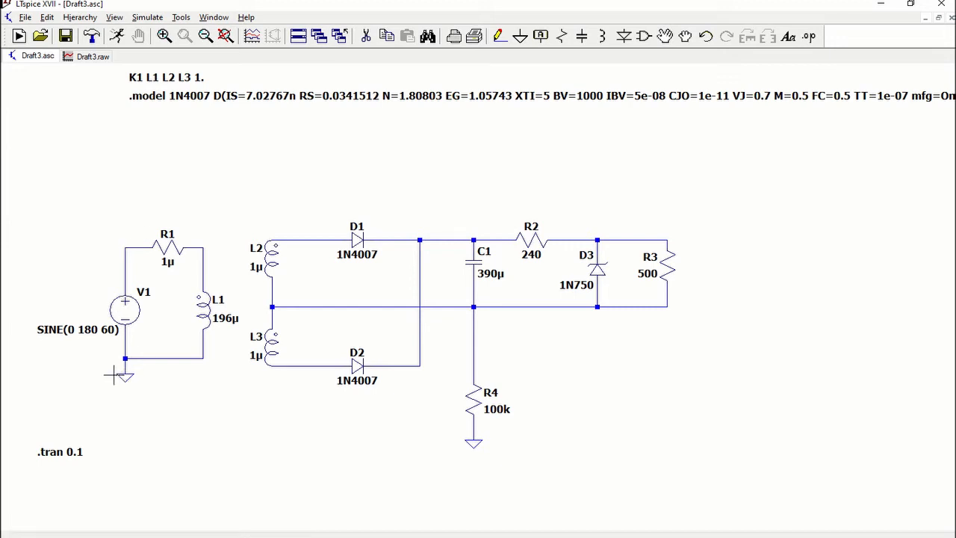
Plot the primary voltage and the differential voltage from the L2–D1 wire to the center tap
left_click(304, 237)
left_click_drag(304, 237, 312, 303)
left_click_drag(313, 303, 312, 304)
left_click(88, 63)
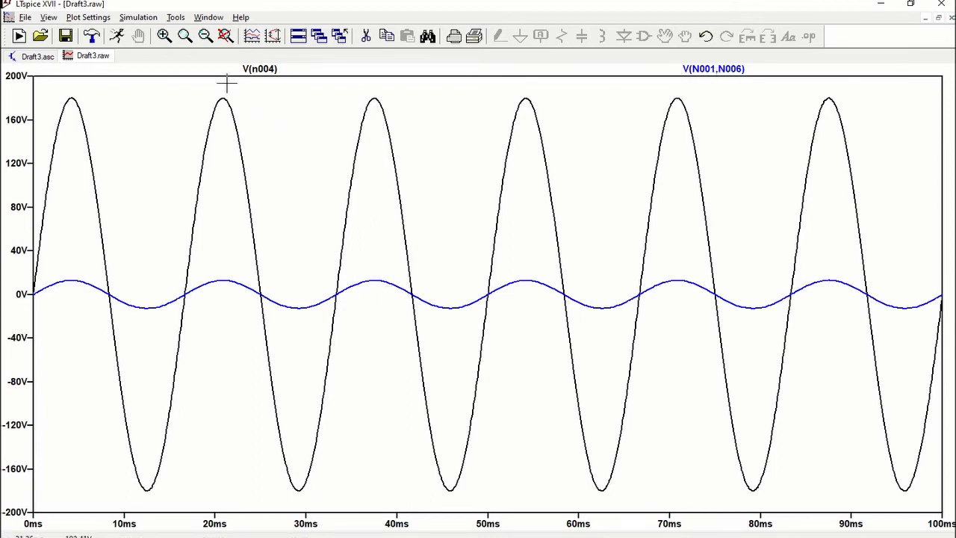
Add the voltage of the wire between L3 and D2 to the plot and compare it with the other traces
left_click(39, 57)
left_click(307, 366)
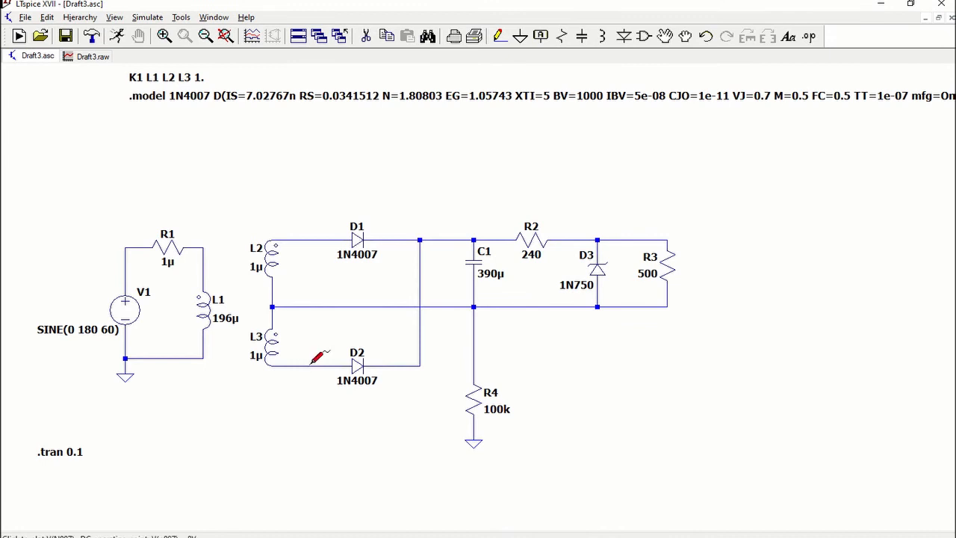
left_click(69, 56)
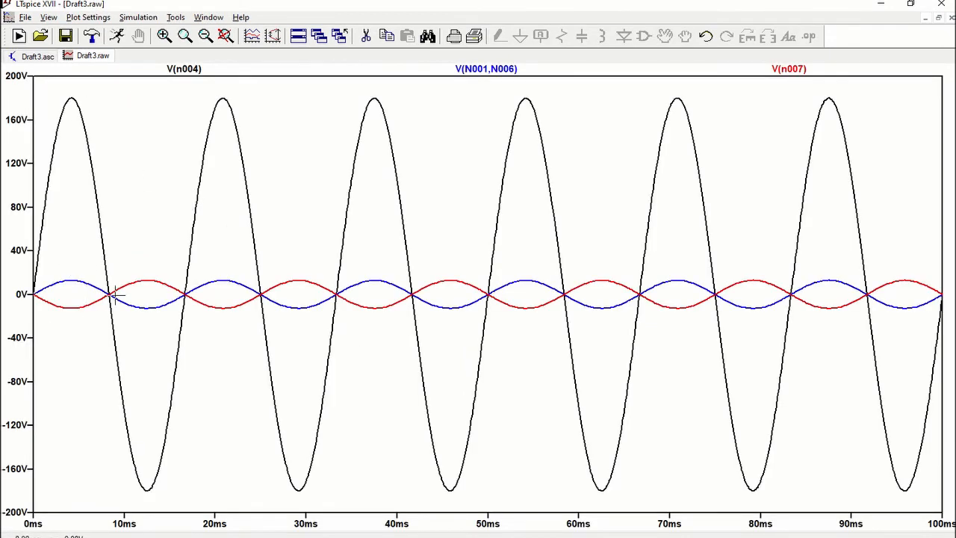
left_click(36, 59)
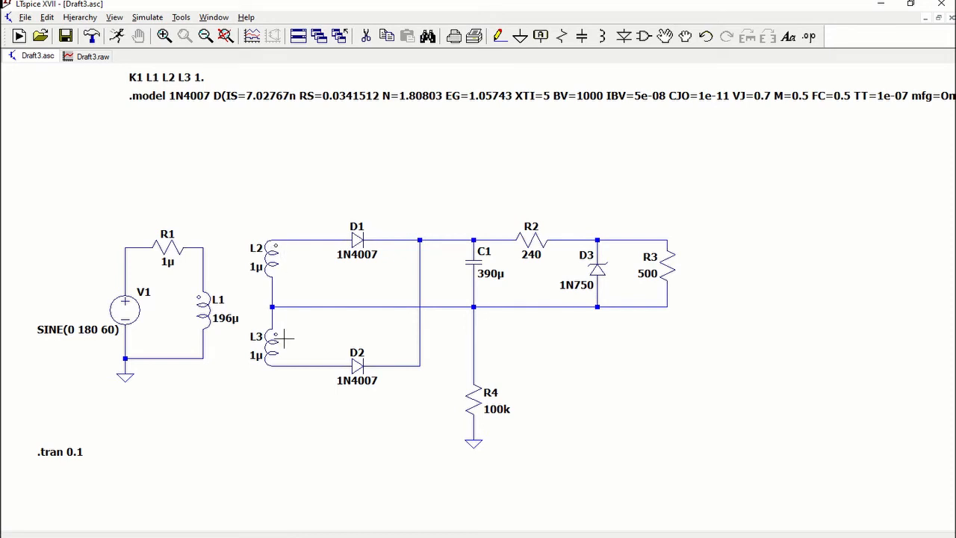
left_click(86, 56)
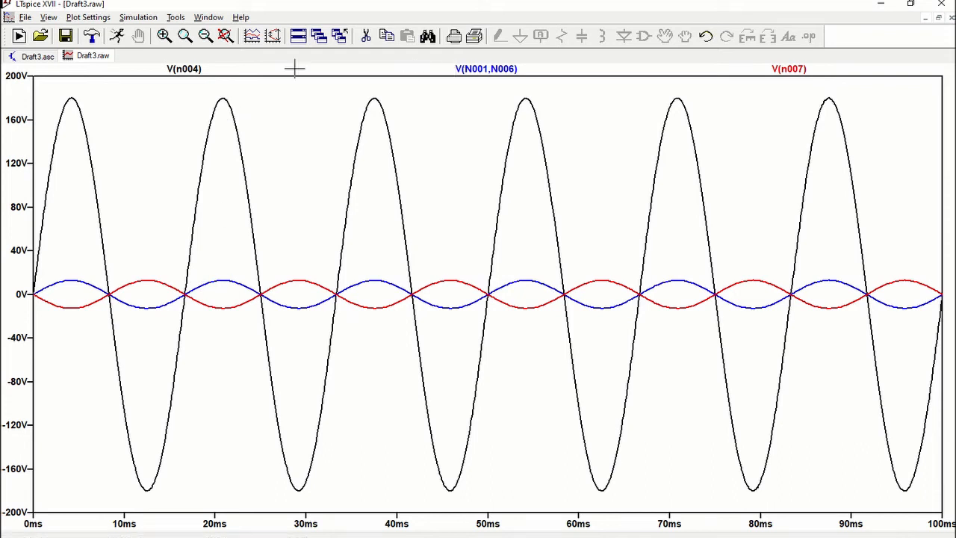
Measure the V(n004) peak near 54 ms with a cursor, and switch the cursor to V(N001,N006) at the same time
left_click(191, 69)
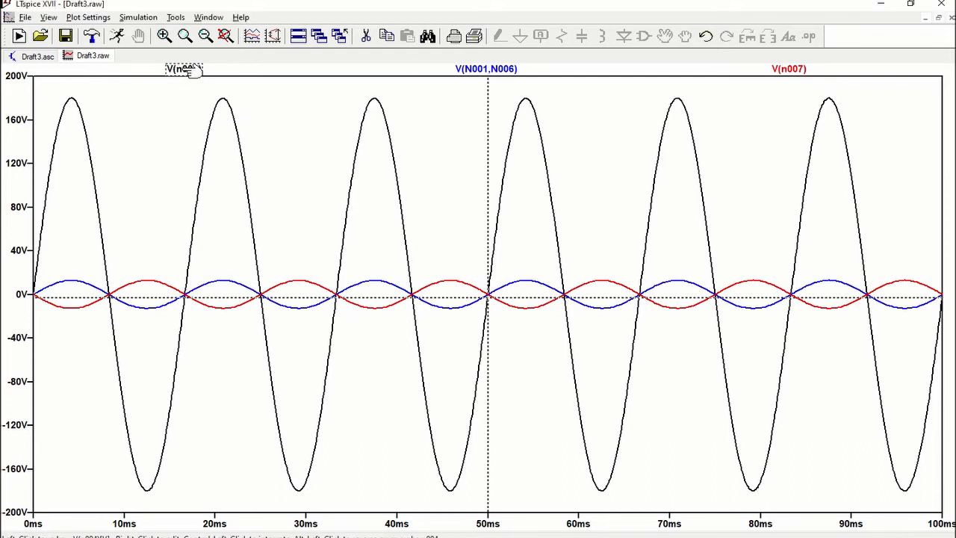
left_click_drag(487, 296, 527, 98)
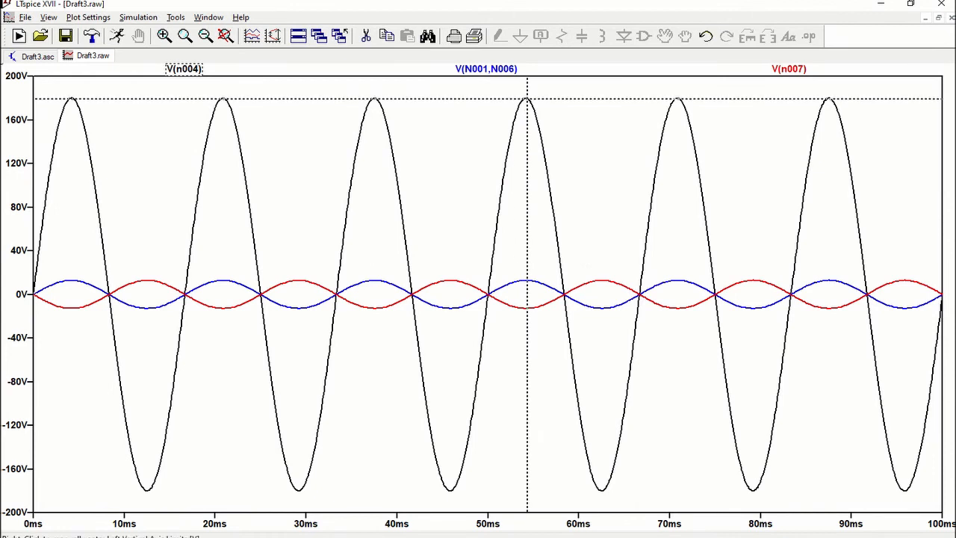
left_click_drag(728, 342, 839, 420)
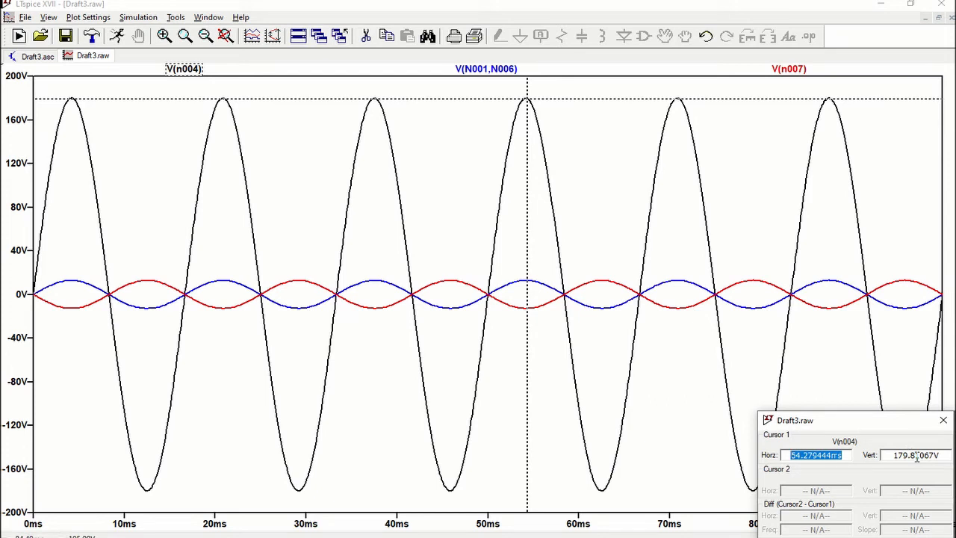
left_click_drag(528, 100, 526, 96)
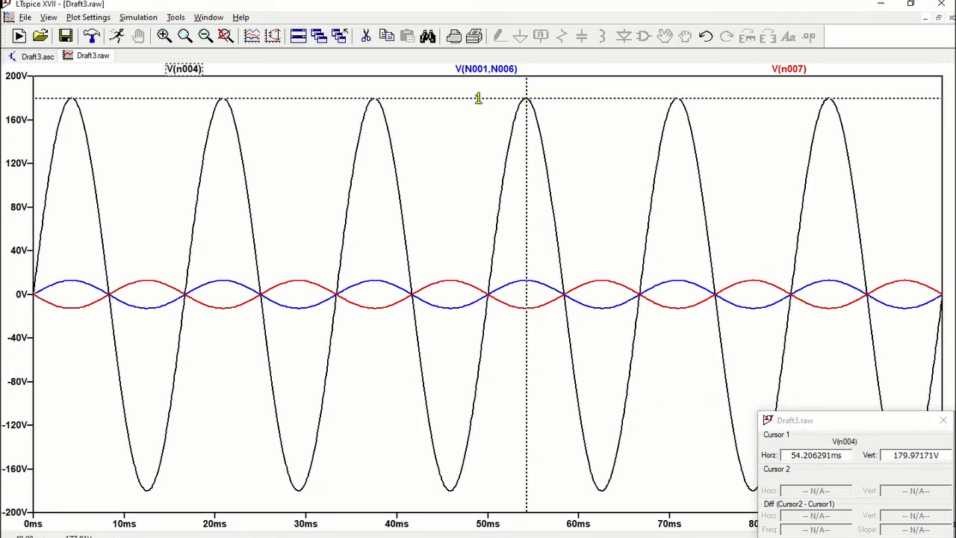
left_click(486, 69)
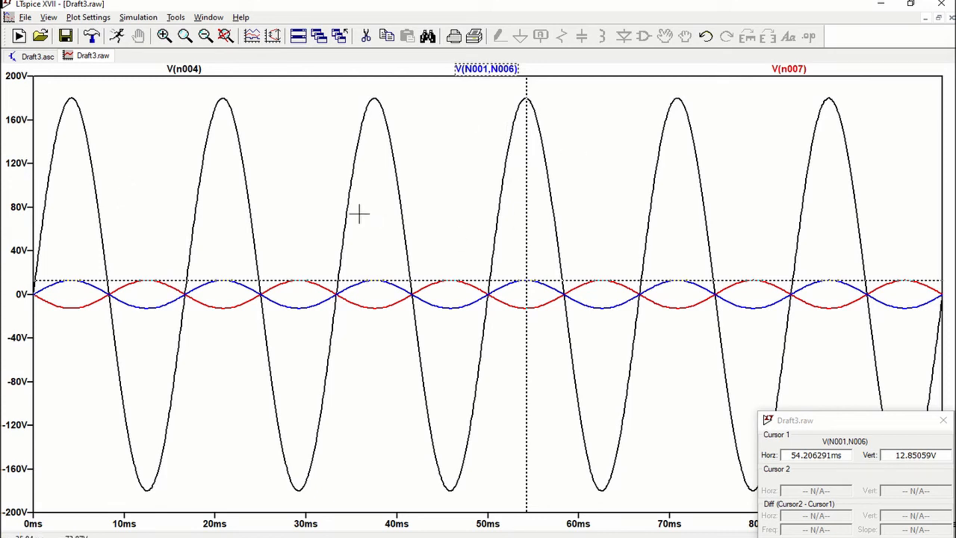
Plot the rectifier output voltage above C1 in place of the V(n004) trace, and close the cursor readout
left_click(33, 56)
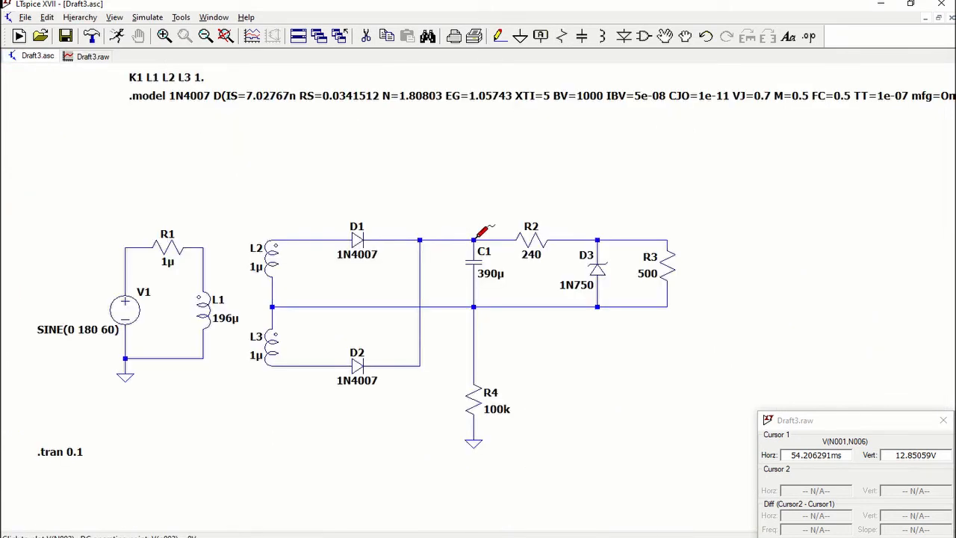
left_click(83, 56)
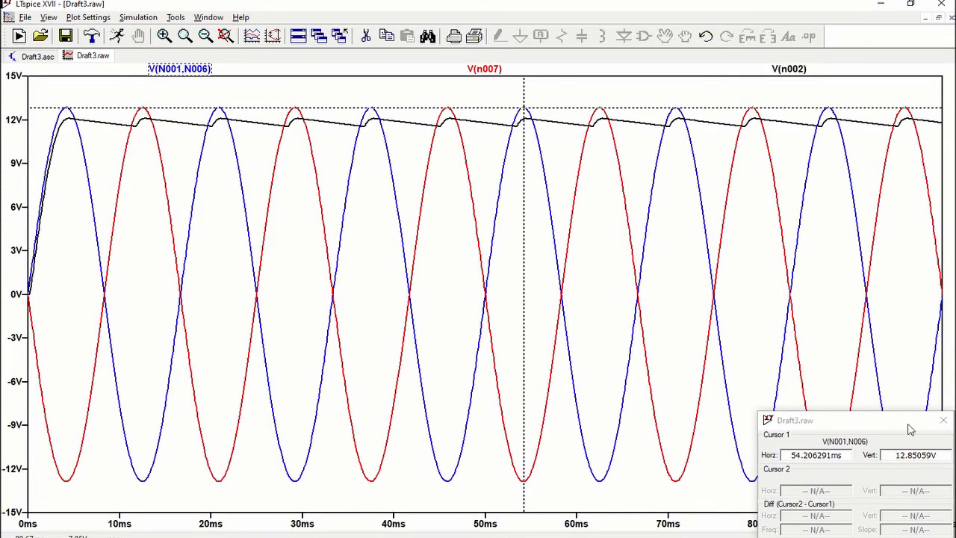
left_click(943, 421)
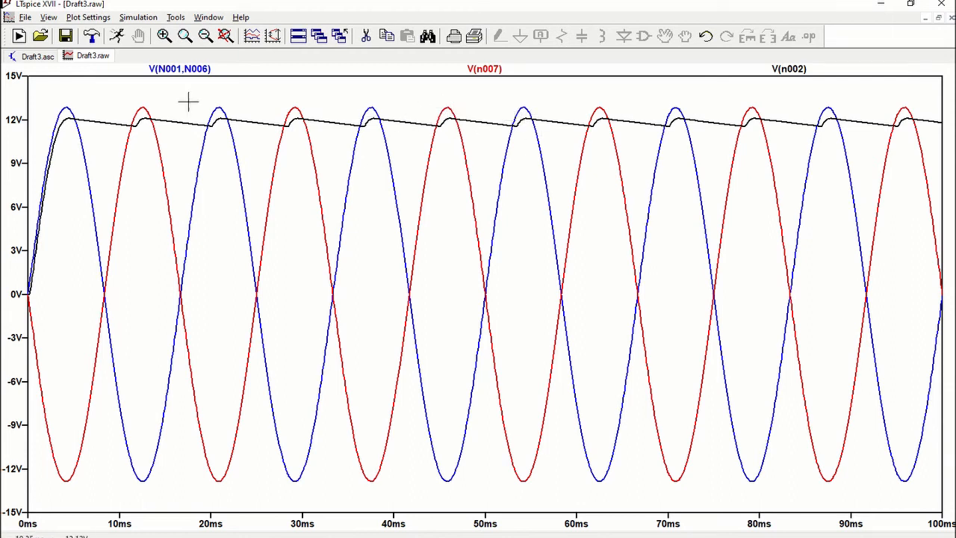
Enlarge the waveform peaks and ripple from about 24 to 96 ms, and measure the V(N001,N006) peak near 37 ms
left_click(162, 39)
left_click_drag(272, 107, 868, 131)
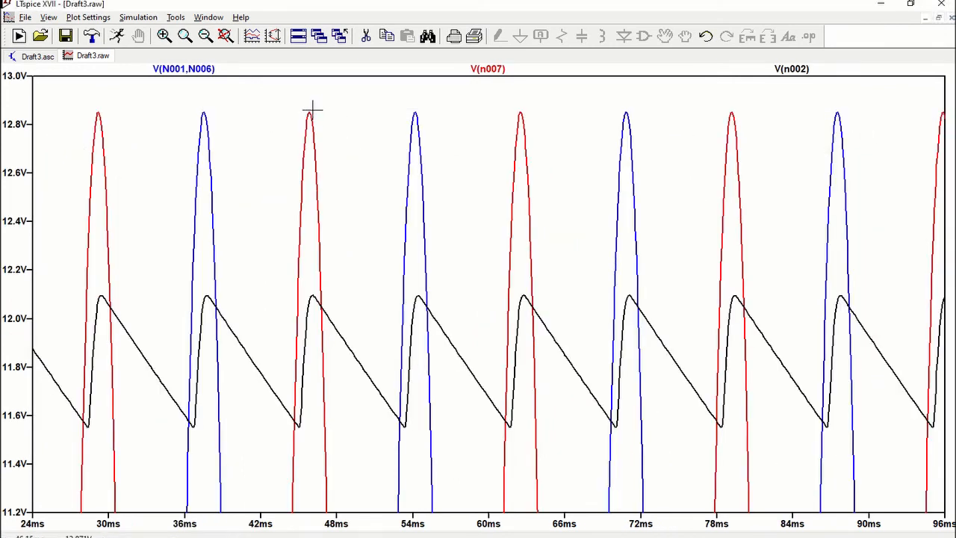
left_click(205, 70)
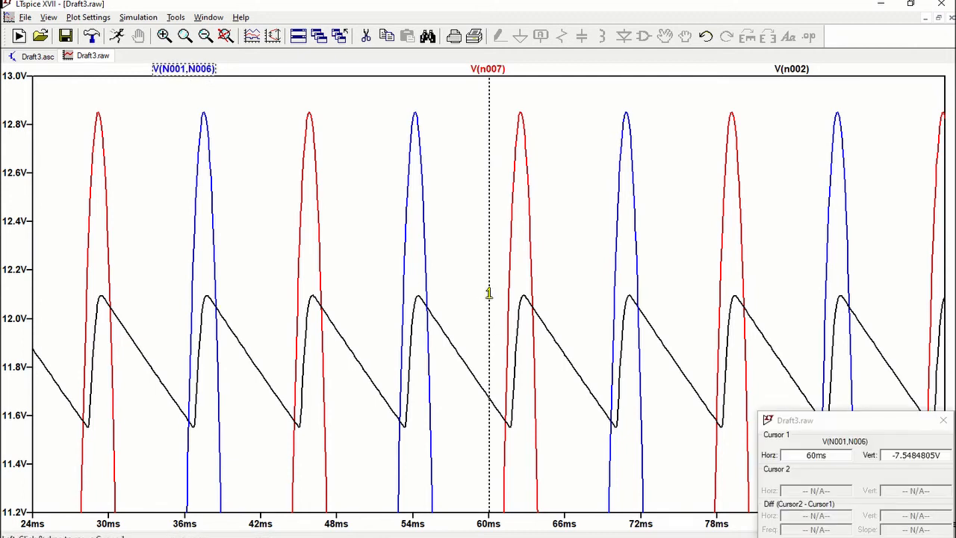
mouse_move(489, 292)
left_mouse_down()
mouse_move(514, 293)
mouse_move(521, 260)
mouse_move(508, 119)
mouse_move(304, 123)
mouse_move(239, 94)
mouse_move(203, 98)
left_mouse_up()
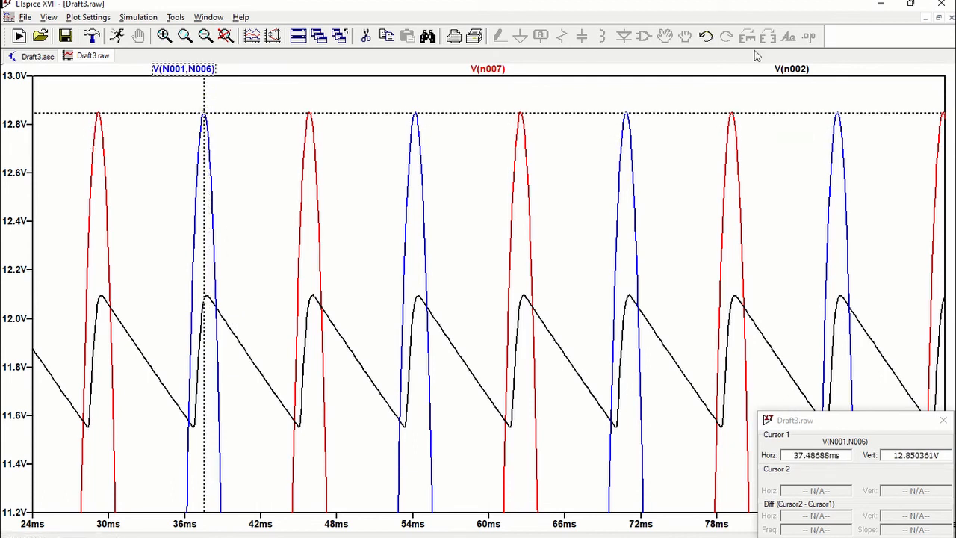
Measure the V(n002) ripple peak near 37.8 ms and the V(N001,N006) peak near 37.5 ms with the cursor
left_click(799, 68)
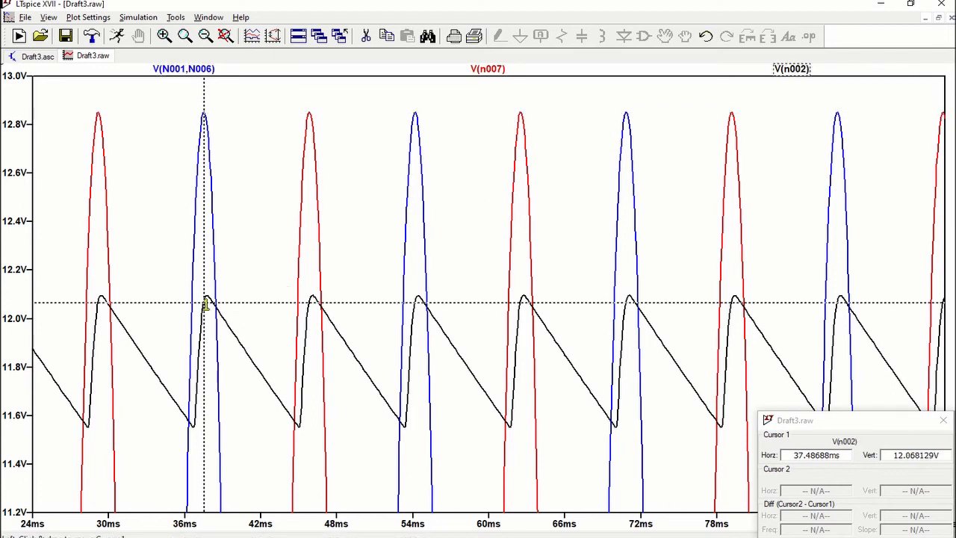
left_click_drag(206, 305, 208, 300)
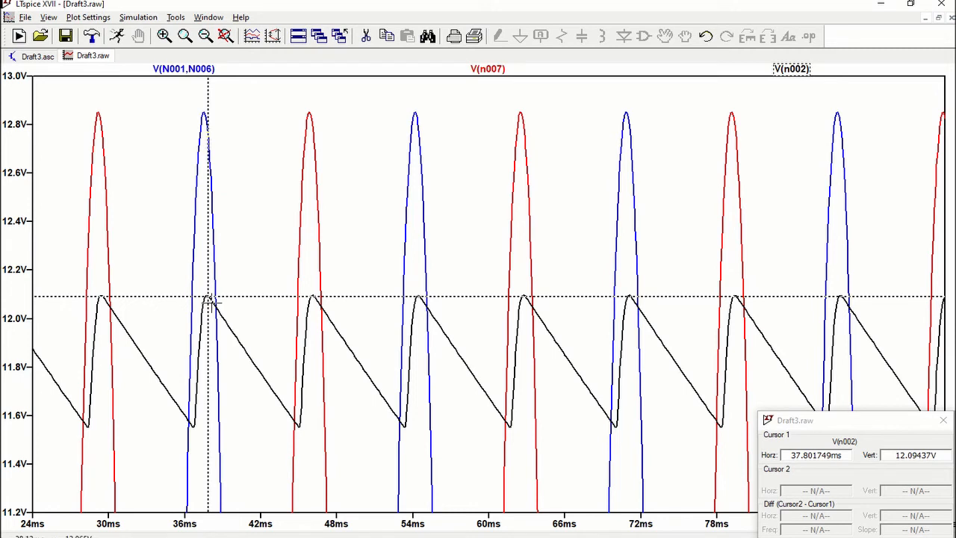
left_click(192, 69)
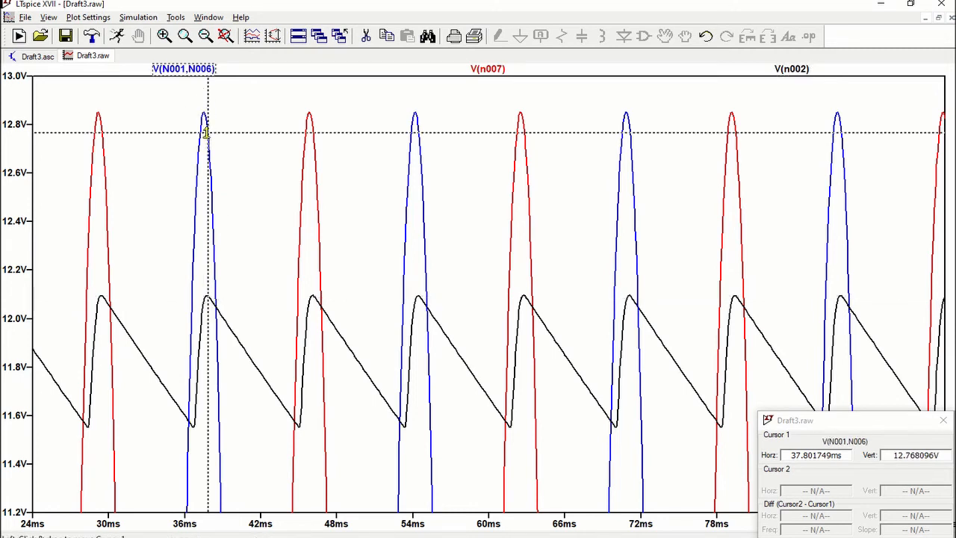
left_click_drag(206, 132, 203, 127)
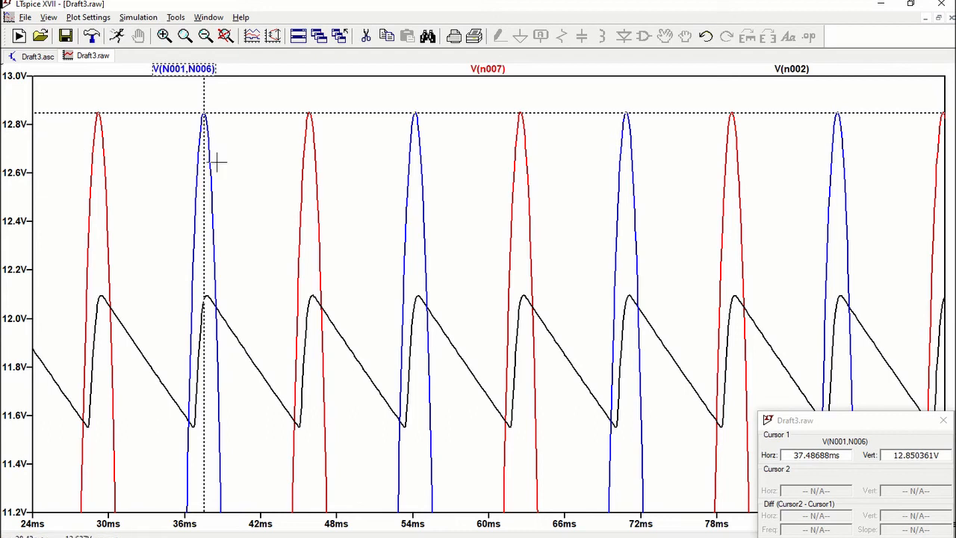
Plot the node voltage above R3, and remove the V(N001,N006) and V(n007) traces, showing the full 0 to 100 ms range
left_click(33, 58)
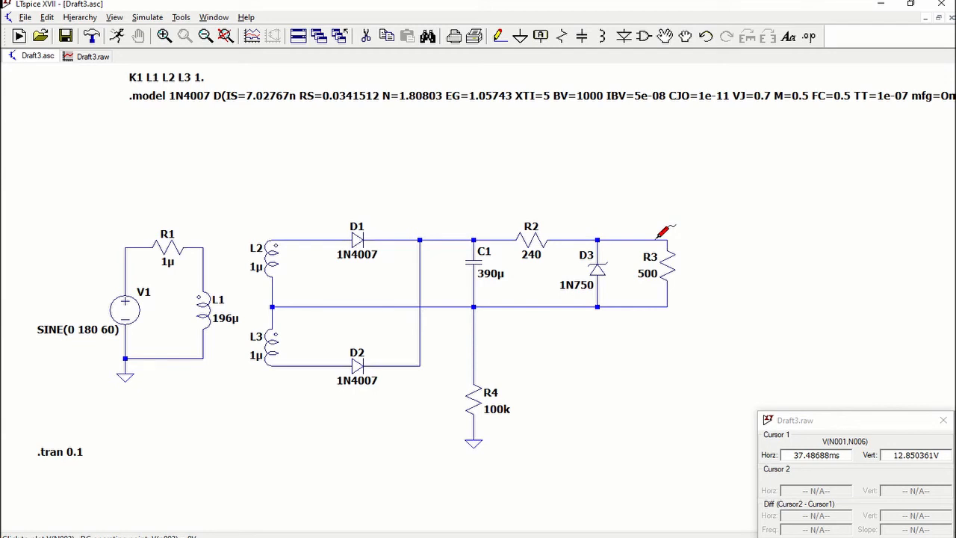
left_click(89, 63)
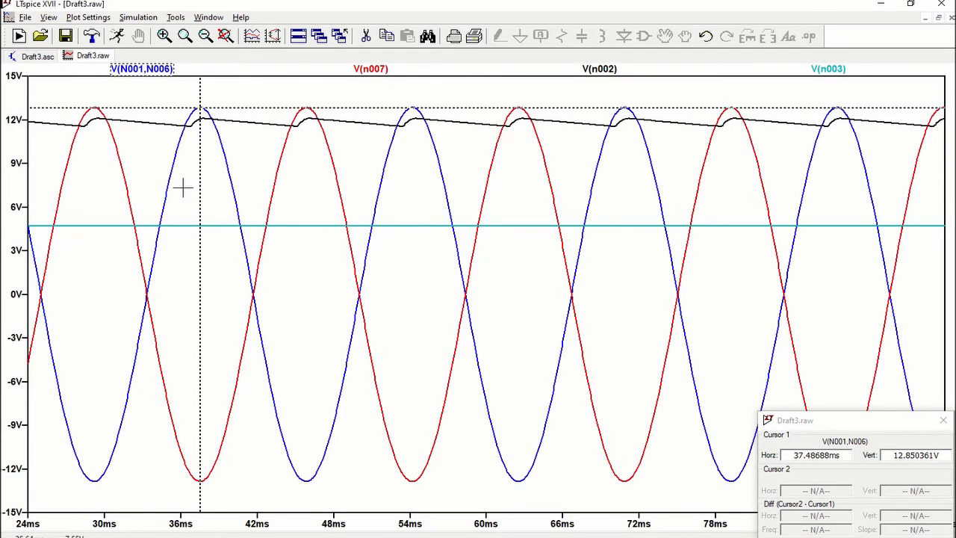
key("Delete")
left_click(142, 69)
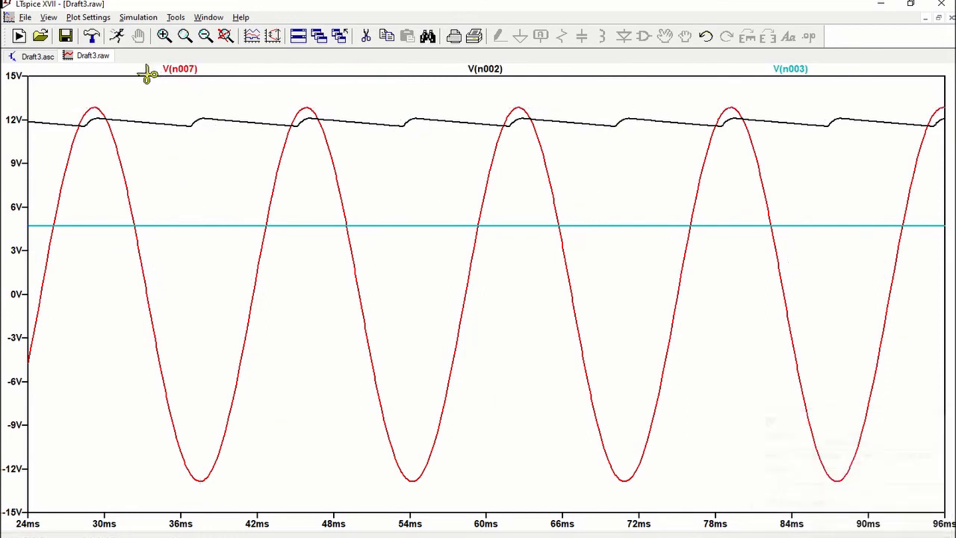
left_click(188, 70)
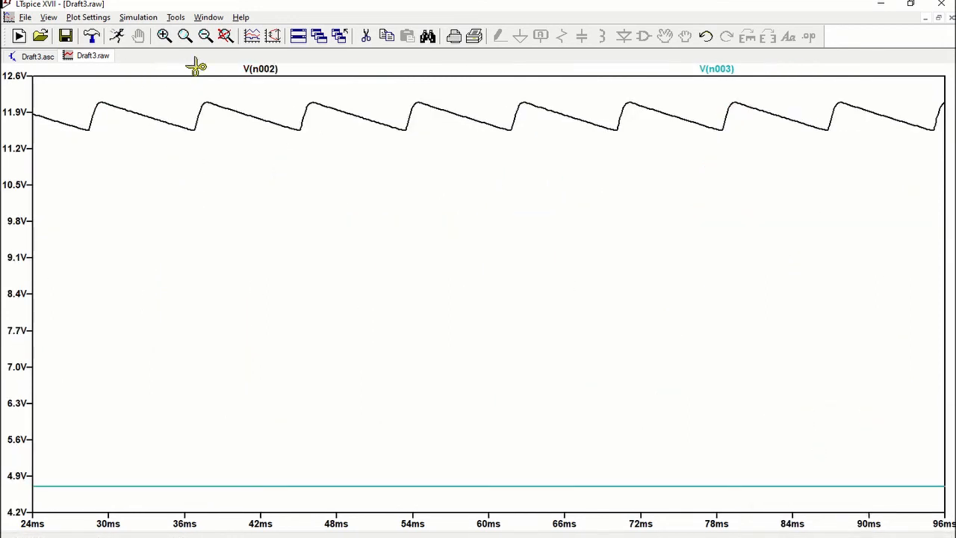
left_click(226, 36)
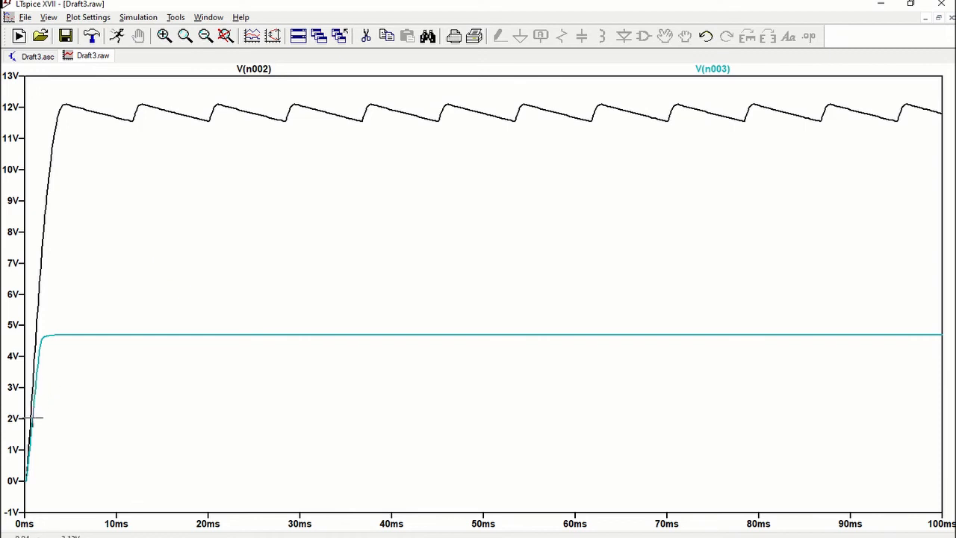
key("Escape")
Measure the V(n002) ripple with two cursors, from the peak near 46 ms to the trough near 53 ms
left_click(262, 70)
left_click_drag(484, 112, 514, 114)
left_click(254, 68)
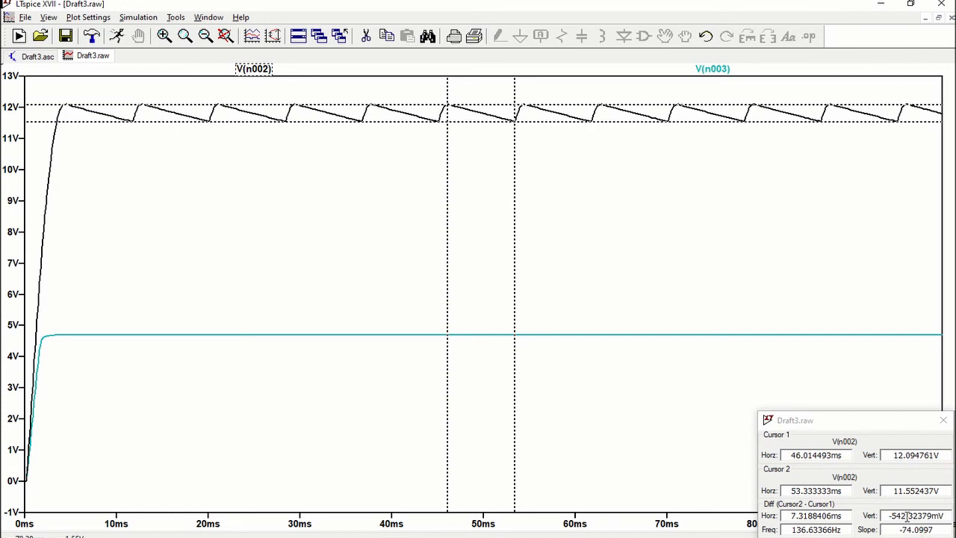
left_click_drag(907, 515, 903, 516)
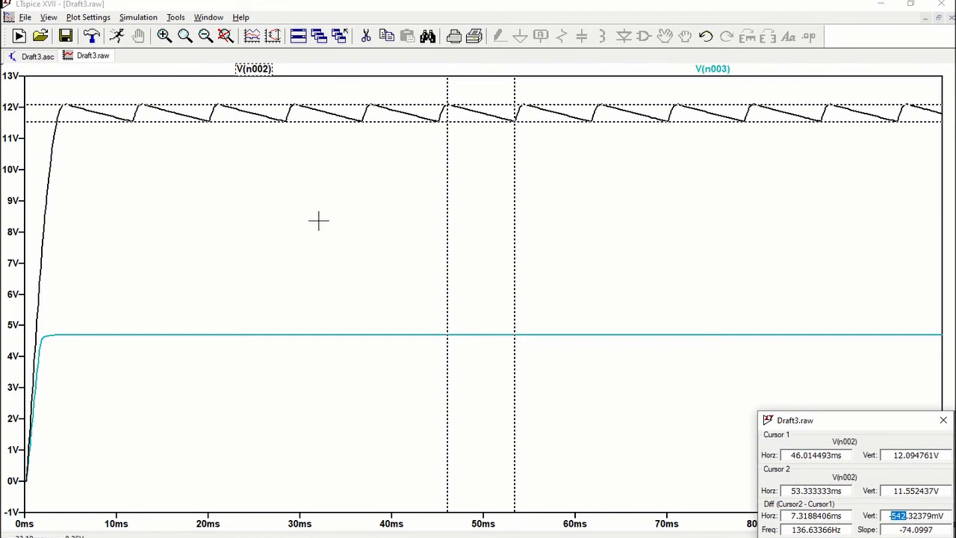
Close the two-cursor readout and measure the regulated voltage V(n003) with a single cursor near 65 ms
left_click(734, 68)
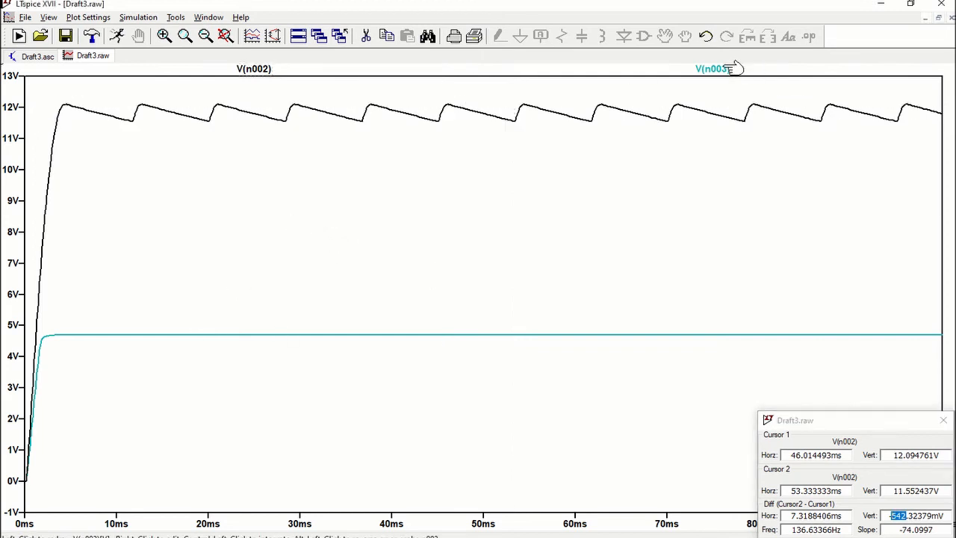
left_click(734, 68)
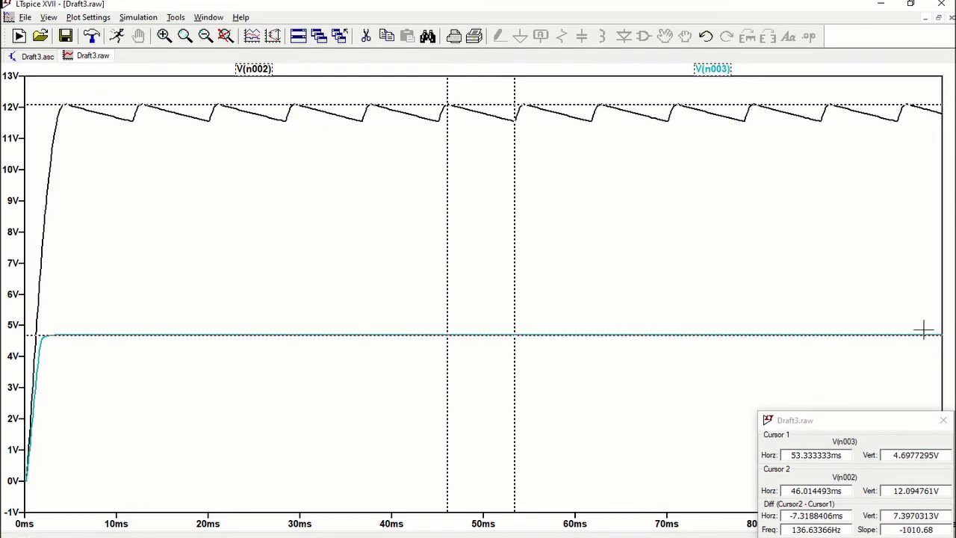
left_click(943, 420)
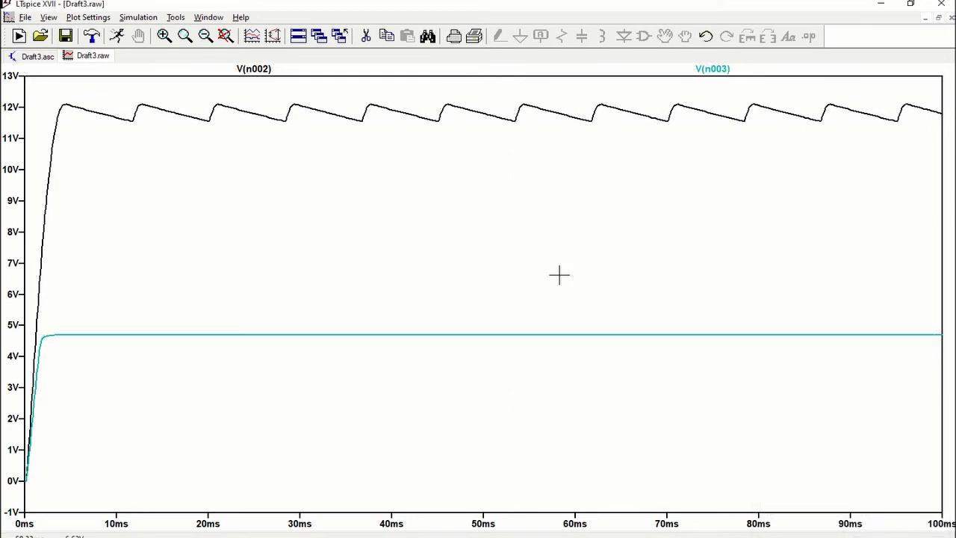
left_click(734, 68)
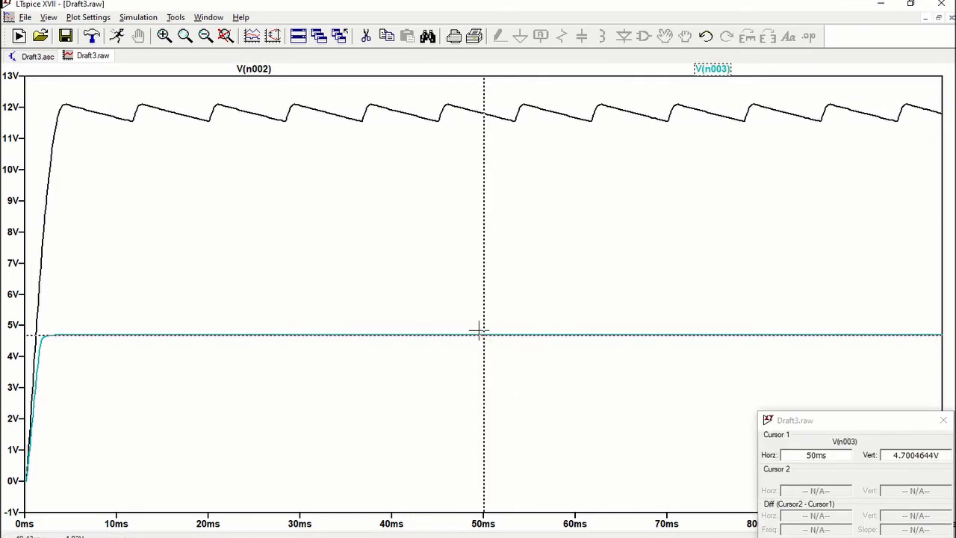
left_click_drag(486, 335, 625, 337)
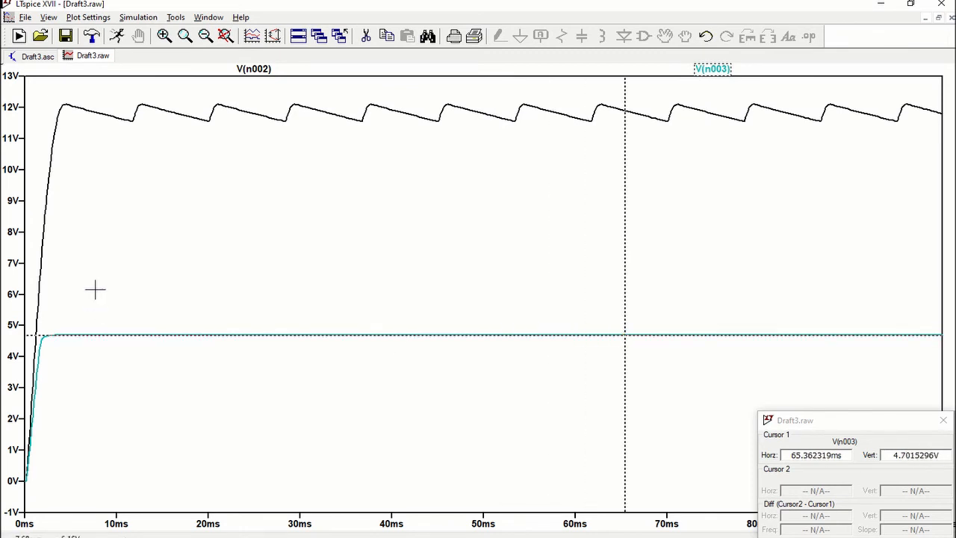
Set the load resistor R3 to 100 Ω and rerun the transient simulation
left_click(34, 56)
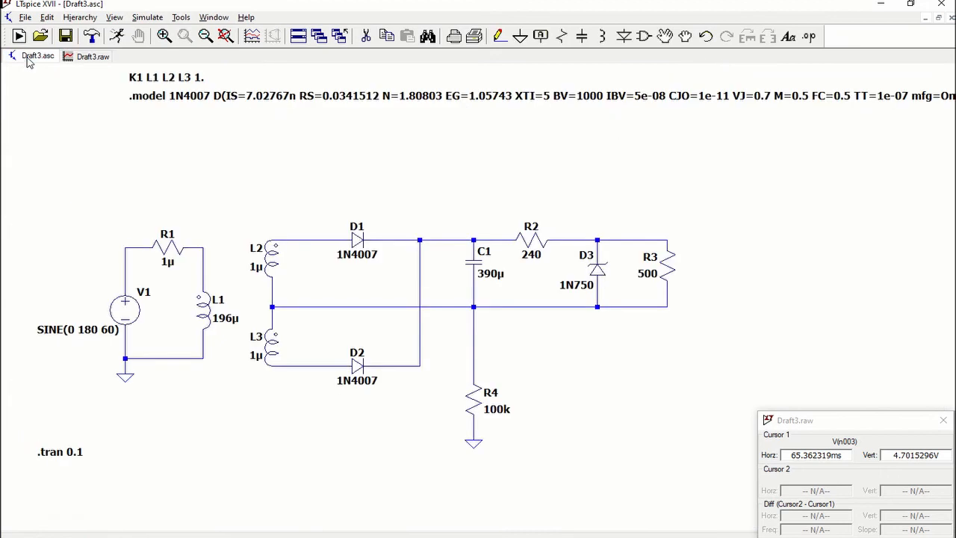
right_click(667, 263)
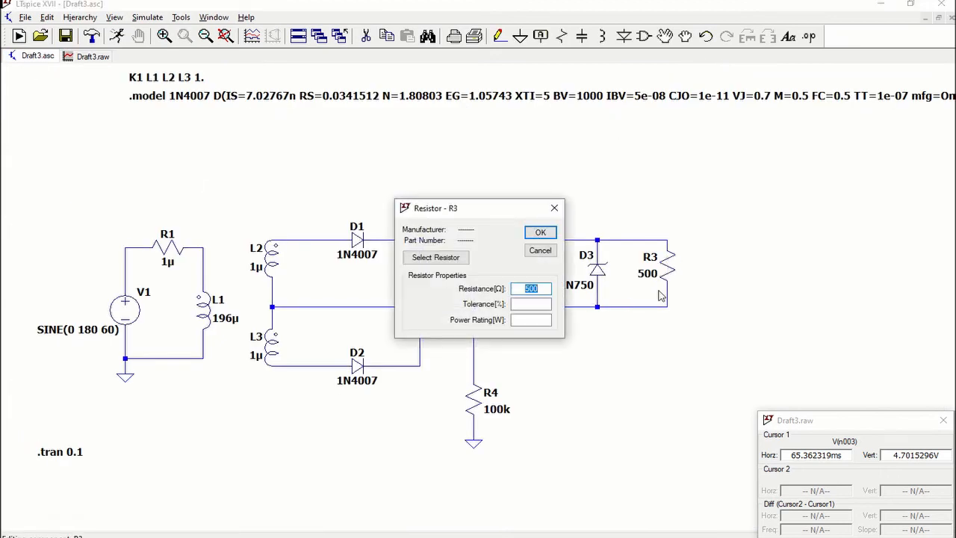
type("1")
key("Return")
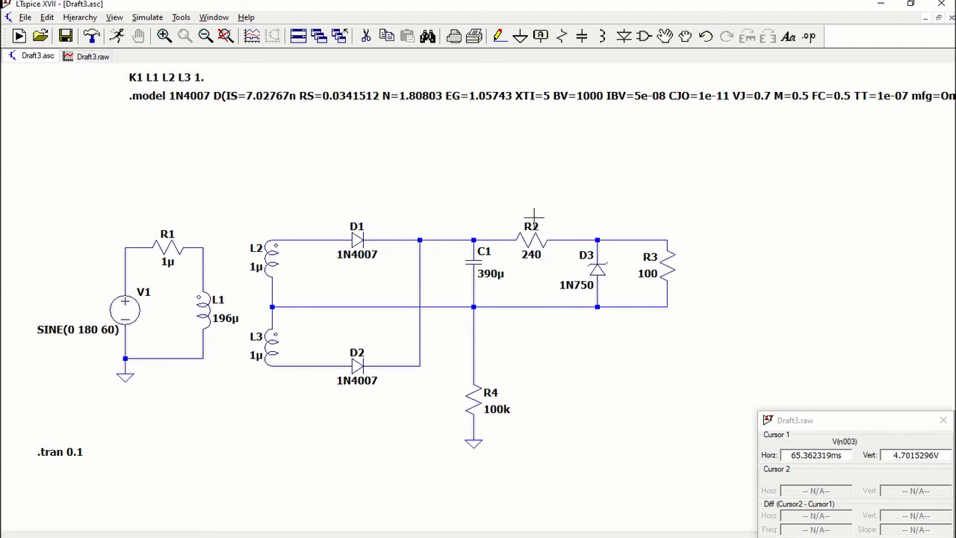
Enlarge the V(n003) trace to examine its ripple with the 100 Ω load, and restore the full plot range
left_click(86, 59)
left_click(943, 420)
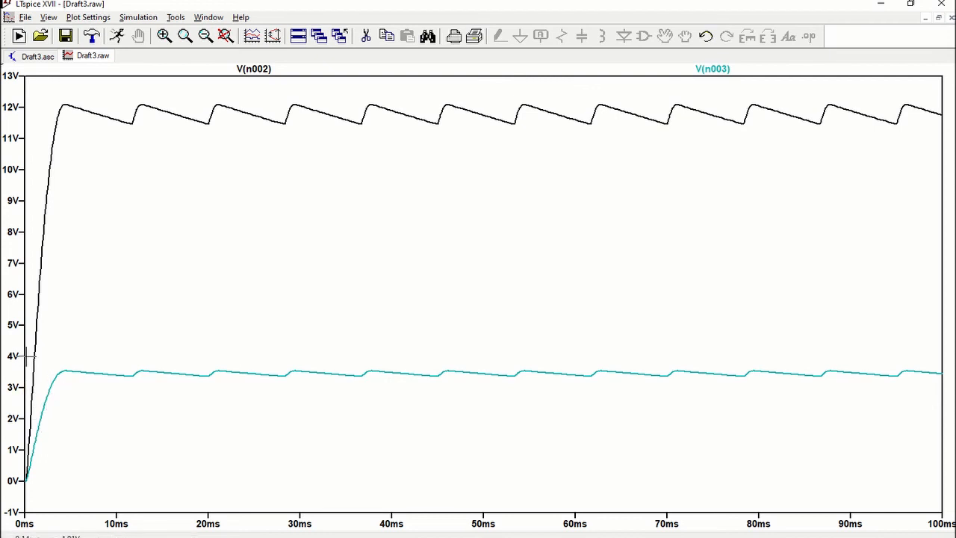
left_click_drag(27, 357, 944, 515)
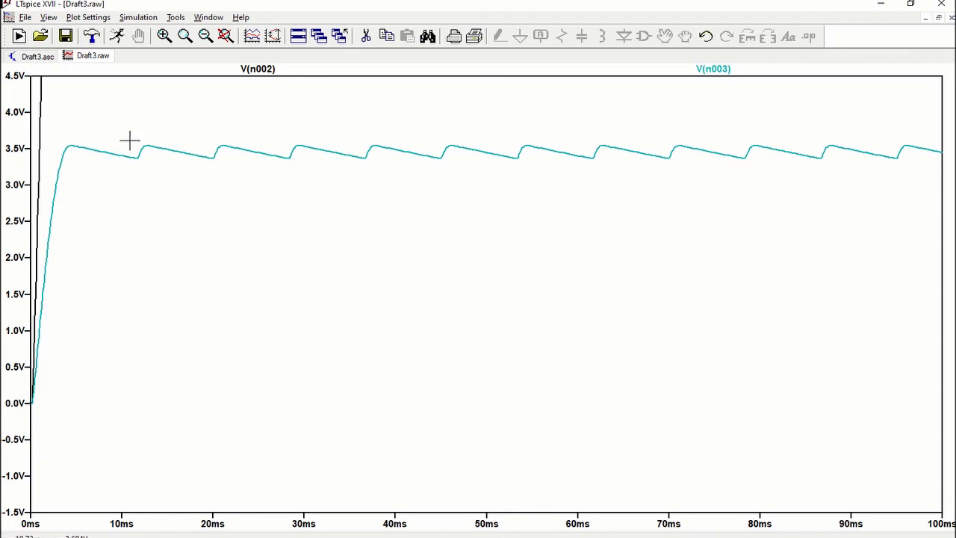
left_click(226, 36)
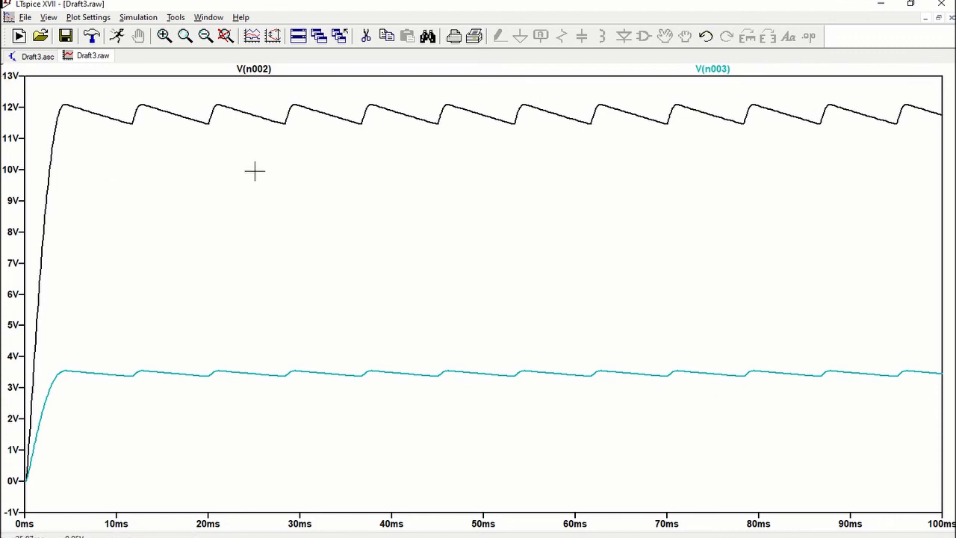
Set the load resistor R3 to 500 Ω, rerun the simulation, and maximize the schematic
left_click(28, 59)
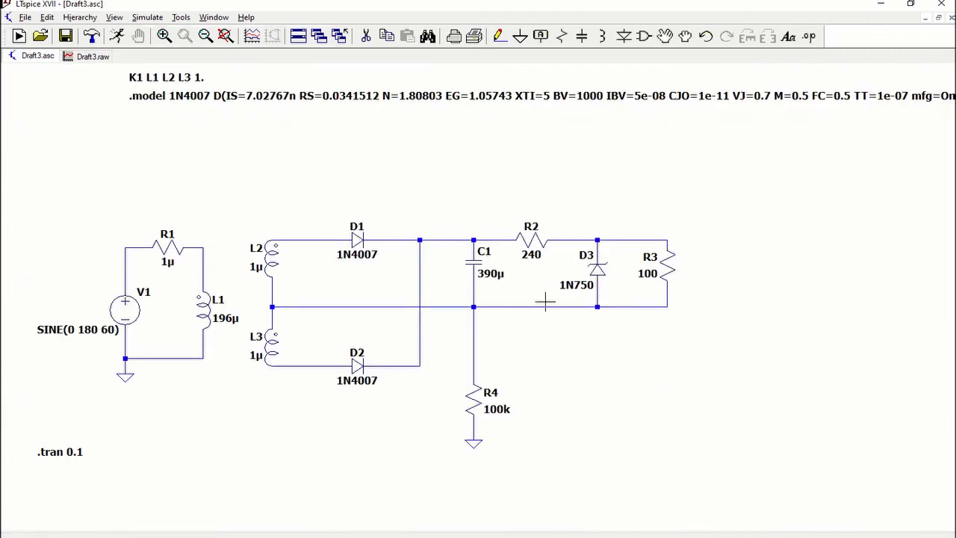
right_click(670, 267)
type("500")
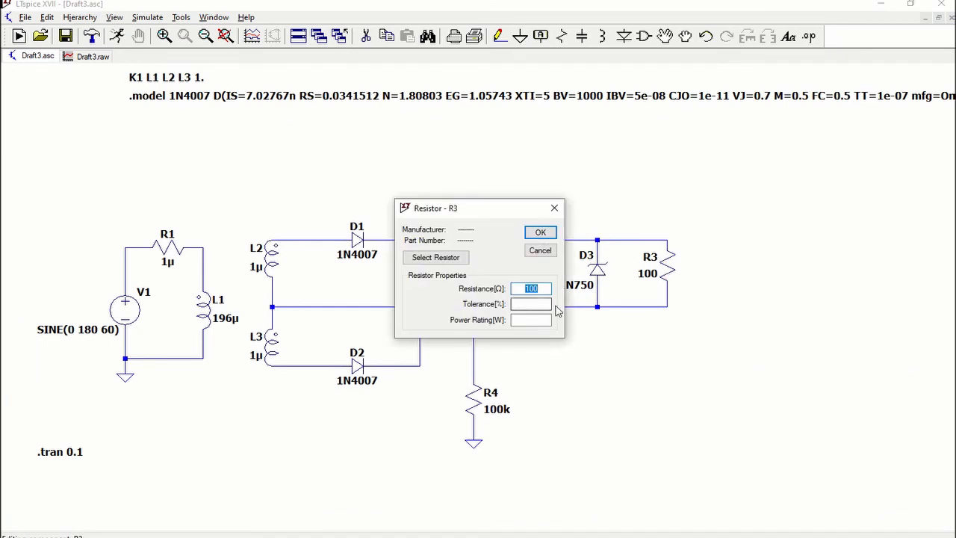
key("Return")
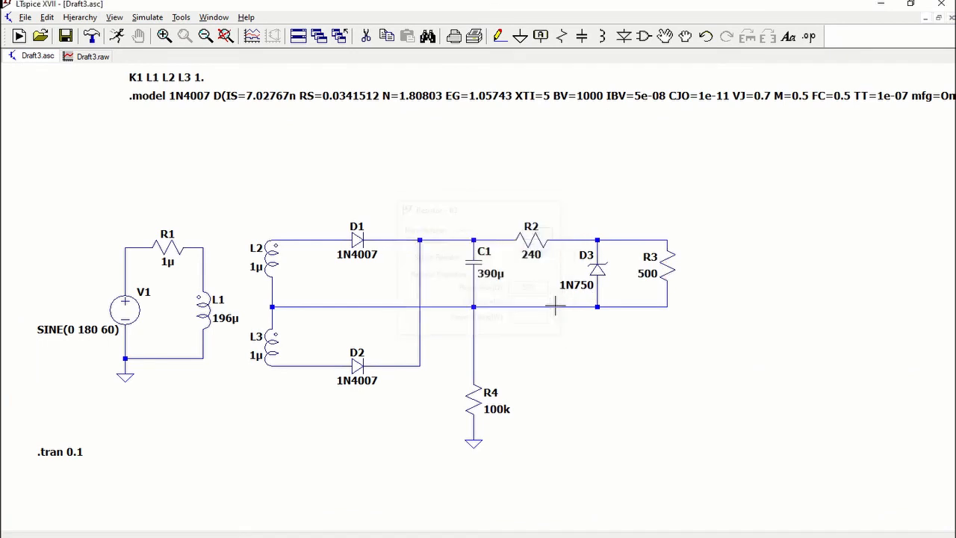
left_click(118, 37)
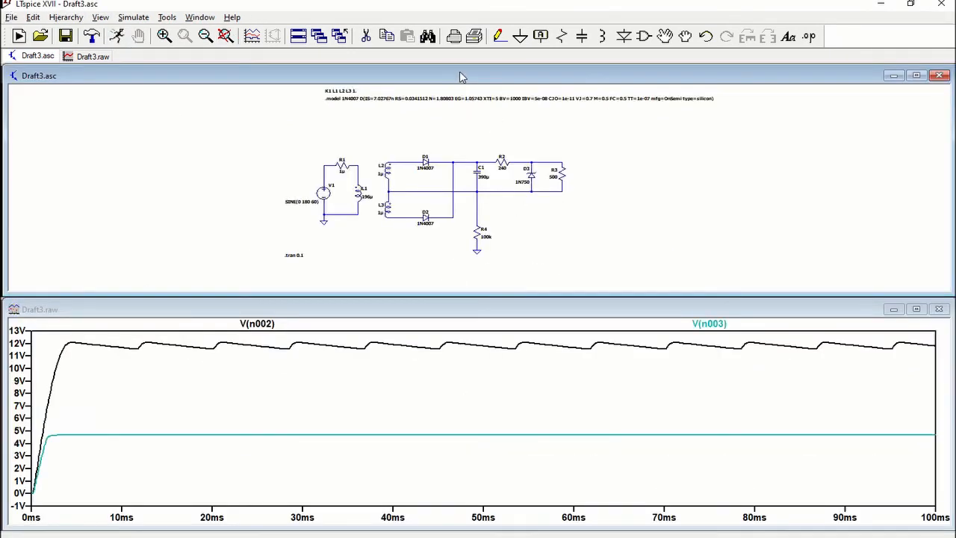
double_click(460, 77)
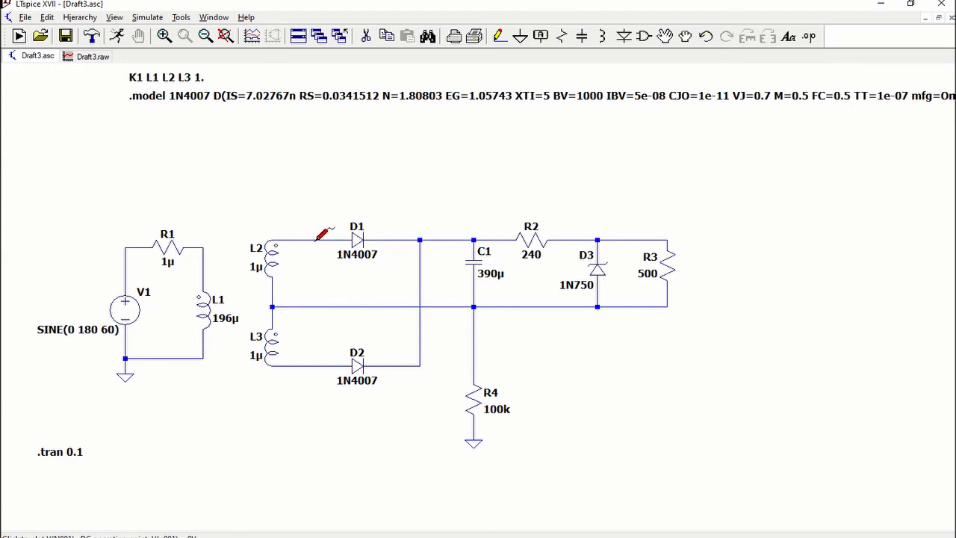
Add the current through D1 to the plot over 50 to 100 ms, and measure the V(n002) ripple around 70 ms
left_click(359, 236)
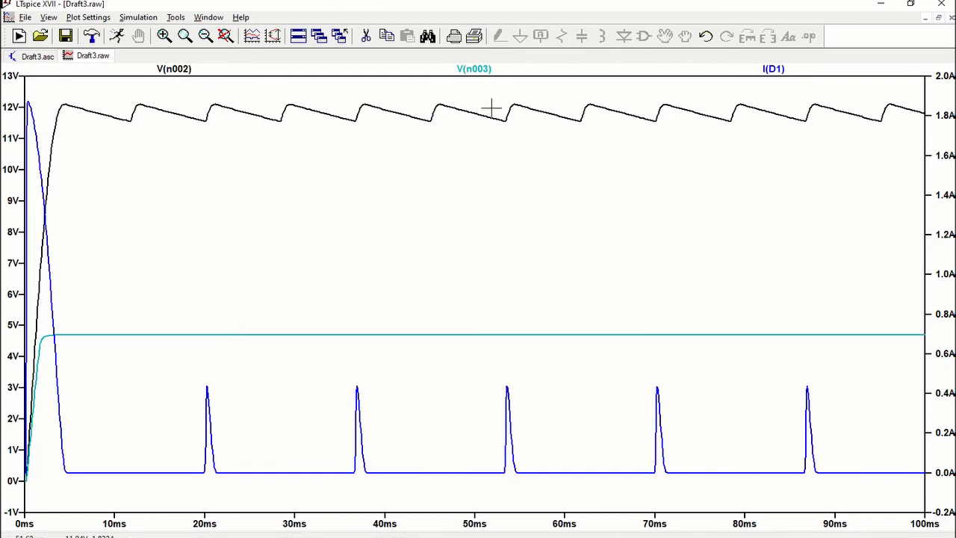
left_click_drag(498, 98, 918, 485)
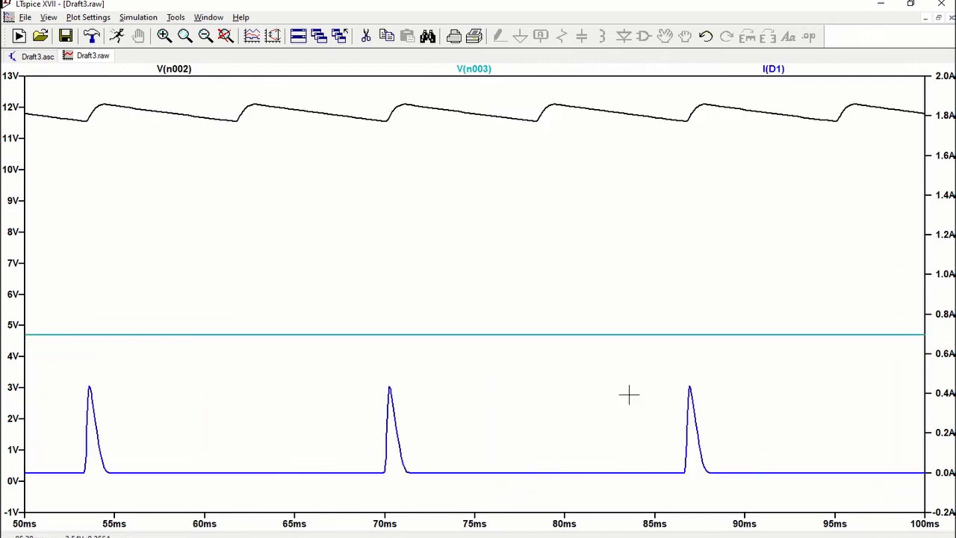
left_click(185, 69)
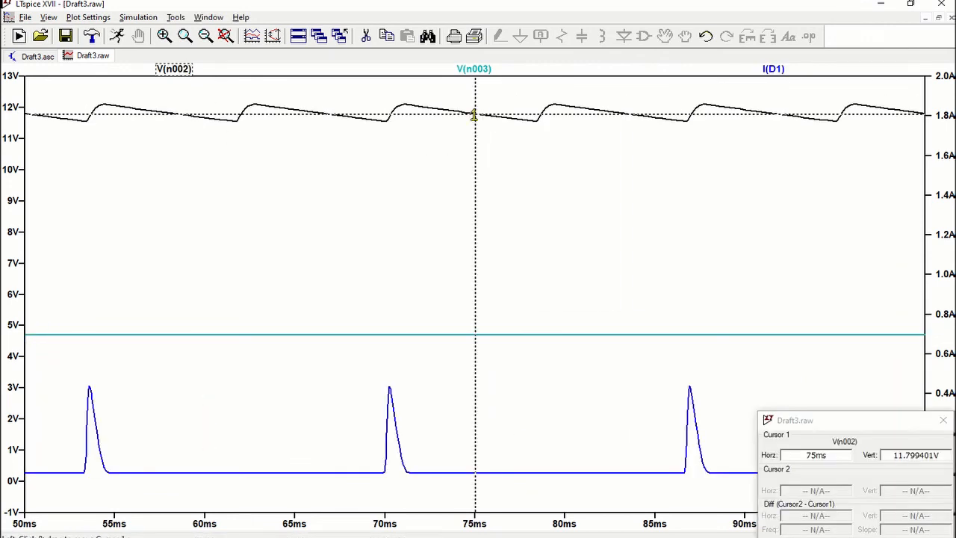
left_click_drag(473, 118, 386, 128)
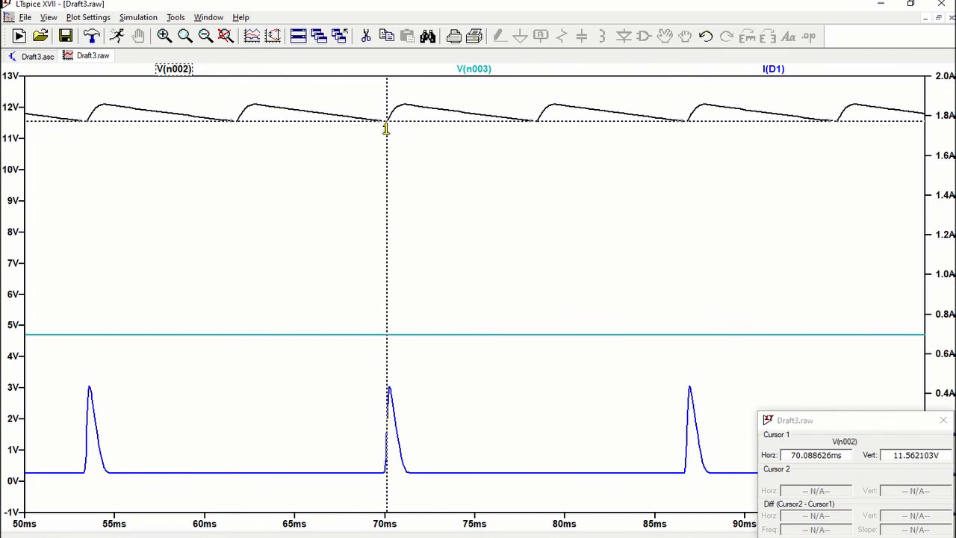
left_click(177, 72)
left_click_drag(475, 116, 402, 103)
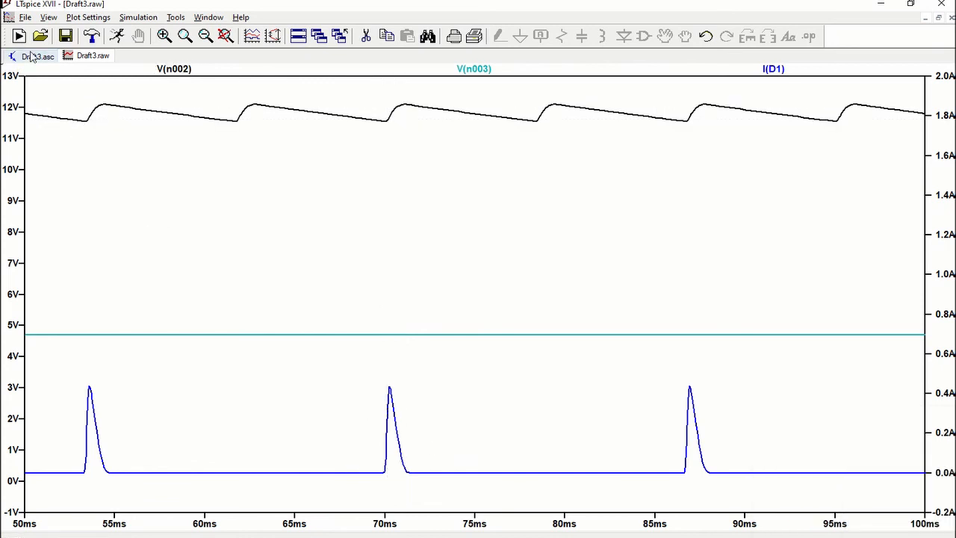
Plot the power dissipated in R3 in place of the other traces, and return to the schematic
left_click(34, 58)
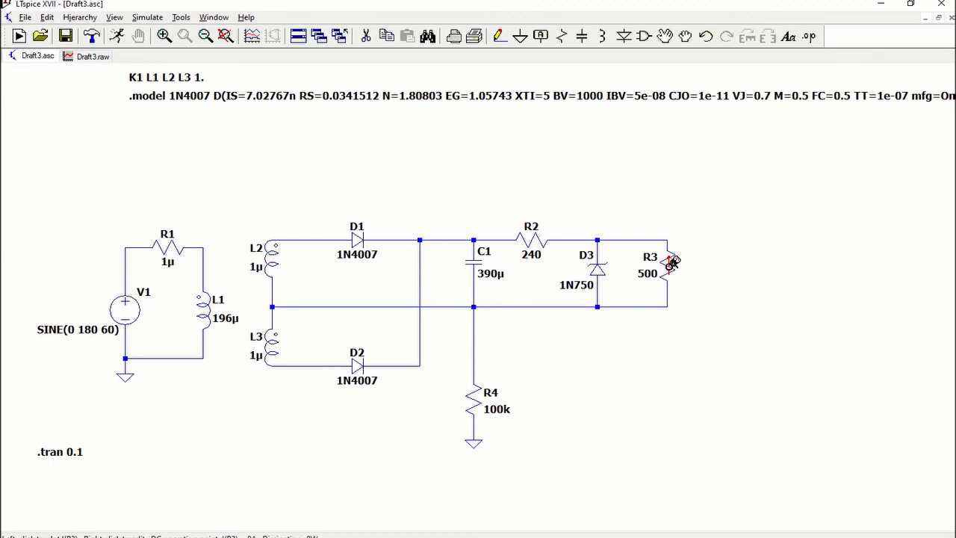
key("alt")
left_click(89, 57)
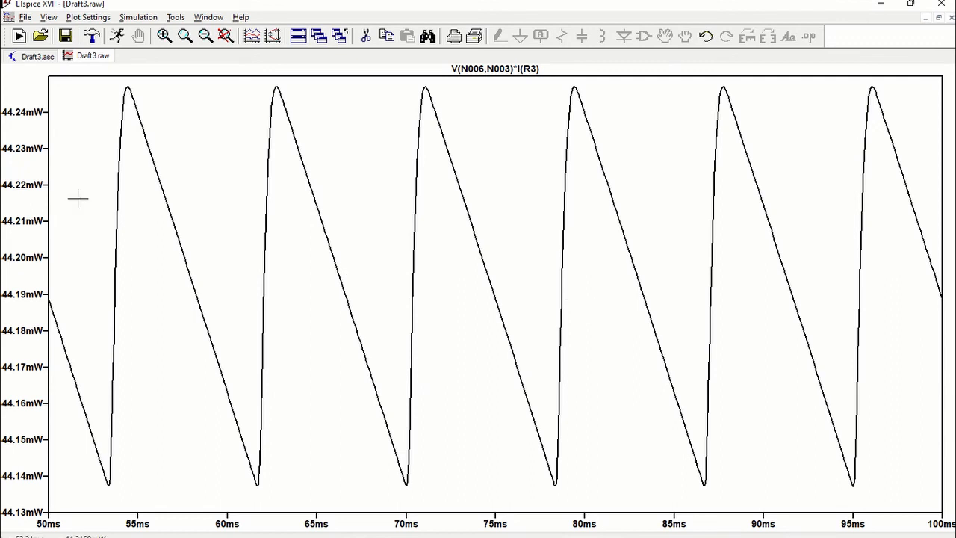
left_click(34, 56)
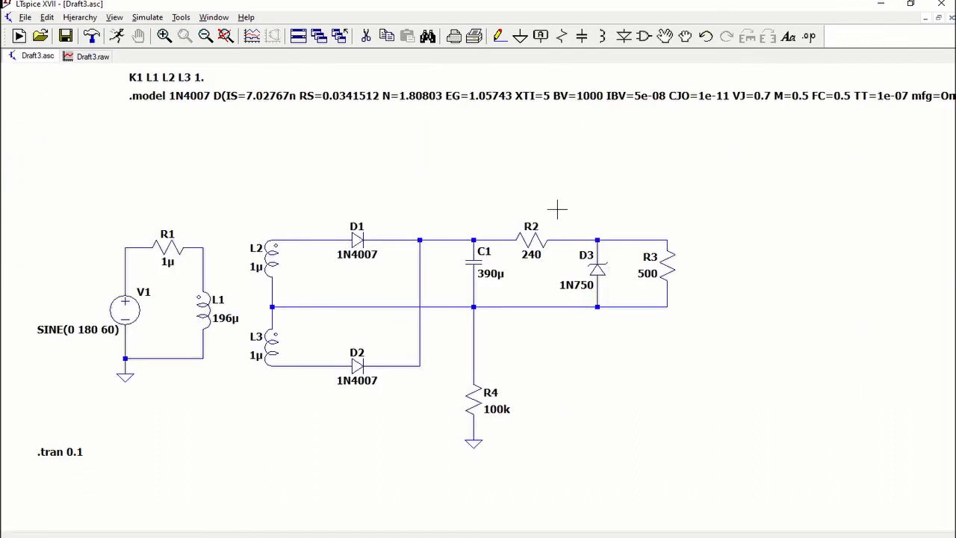